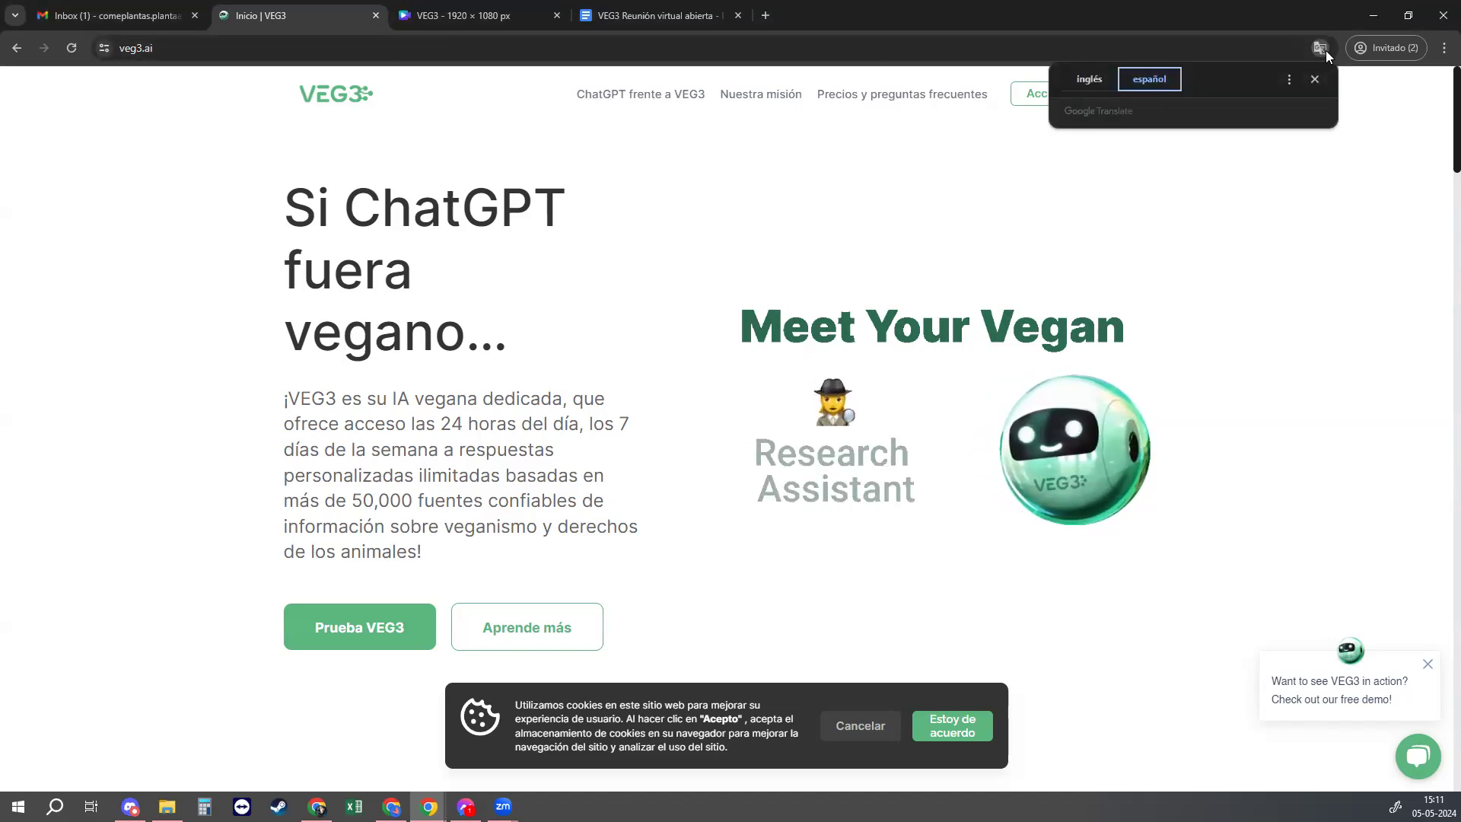
# Step: Try to dismiss the translation popup and view the full VEG3 site address
pyautogui.click(1236, 45)
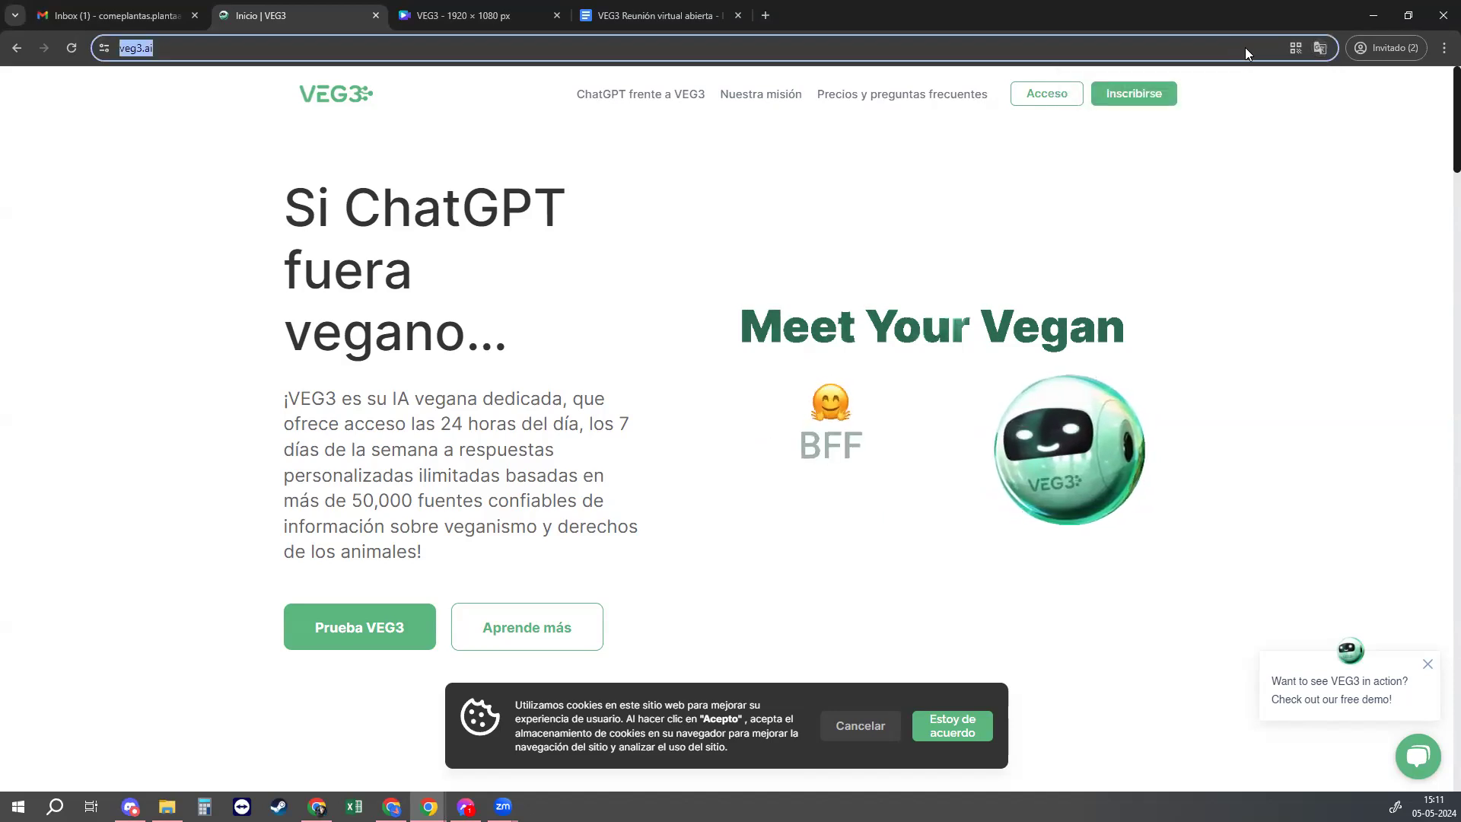
pyautogui.click(304, 47)
pyautogui.click(146, 48)
pyautogui.tripleClick(308, 51)
pyautogui.click(308, 50)
# Step: Close the translation popup through the Chrome menu's Traducir option
pyautogui.click(1321, 49)
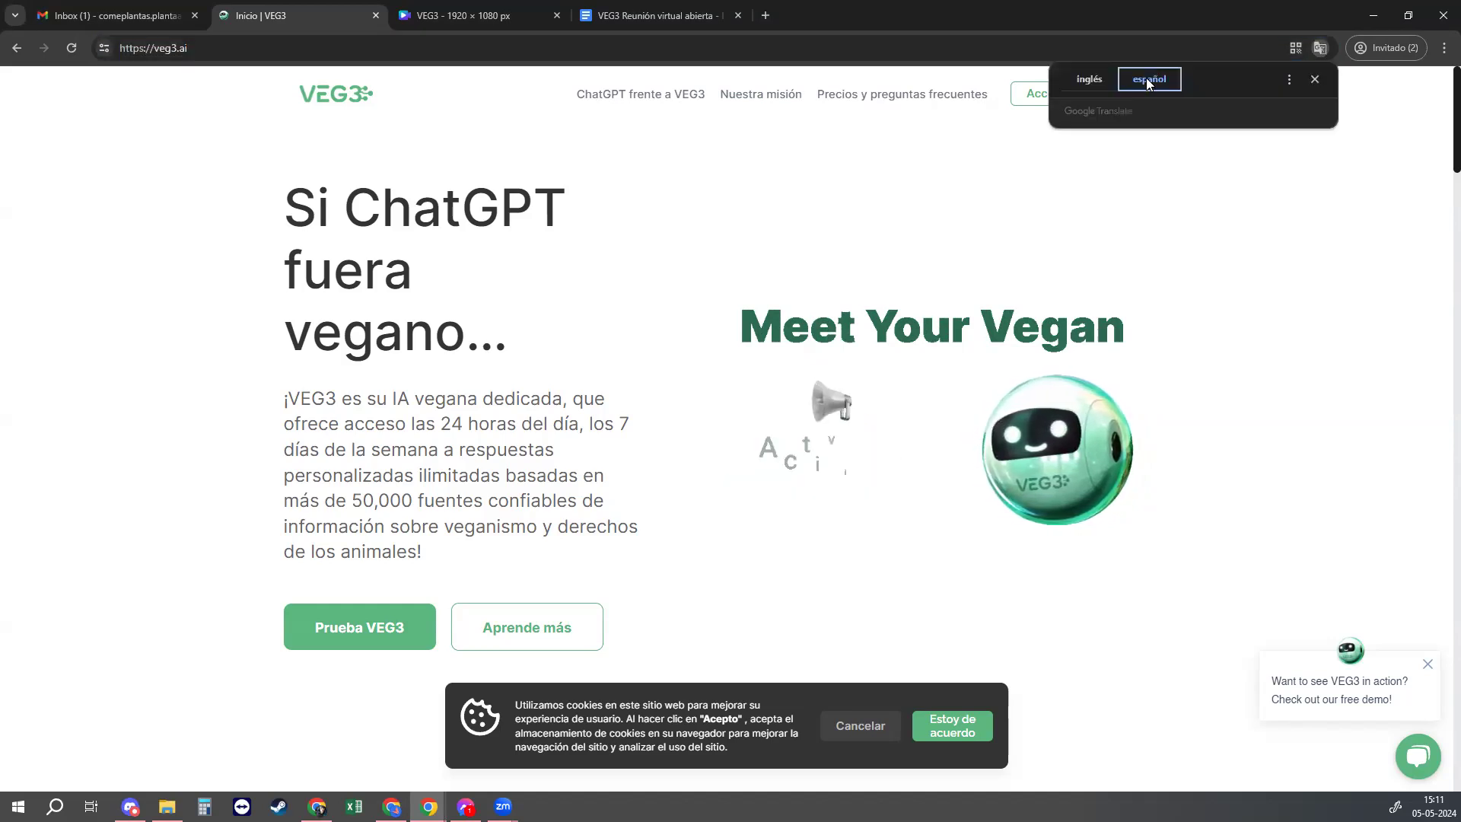
pyautogui.click(1442, 48)
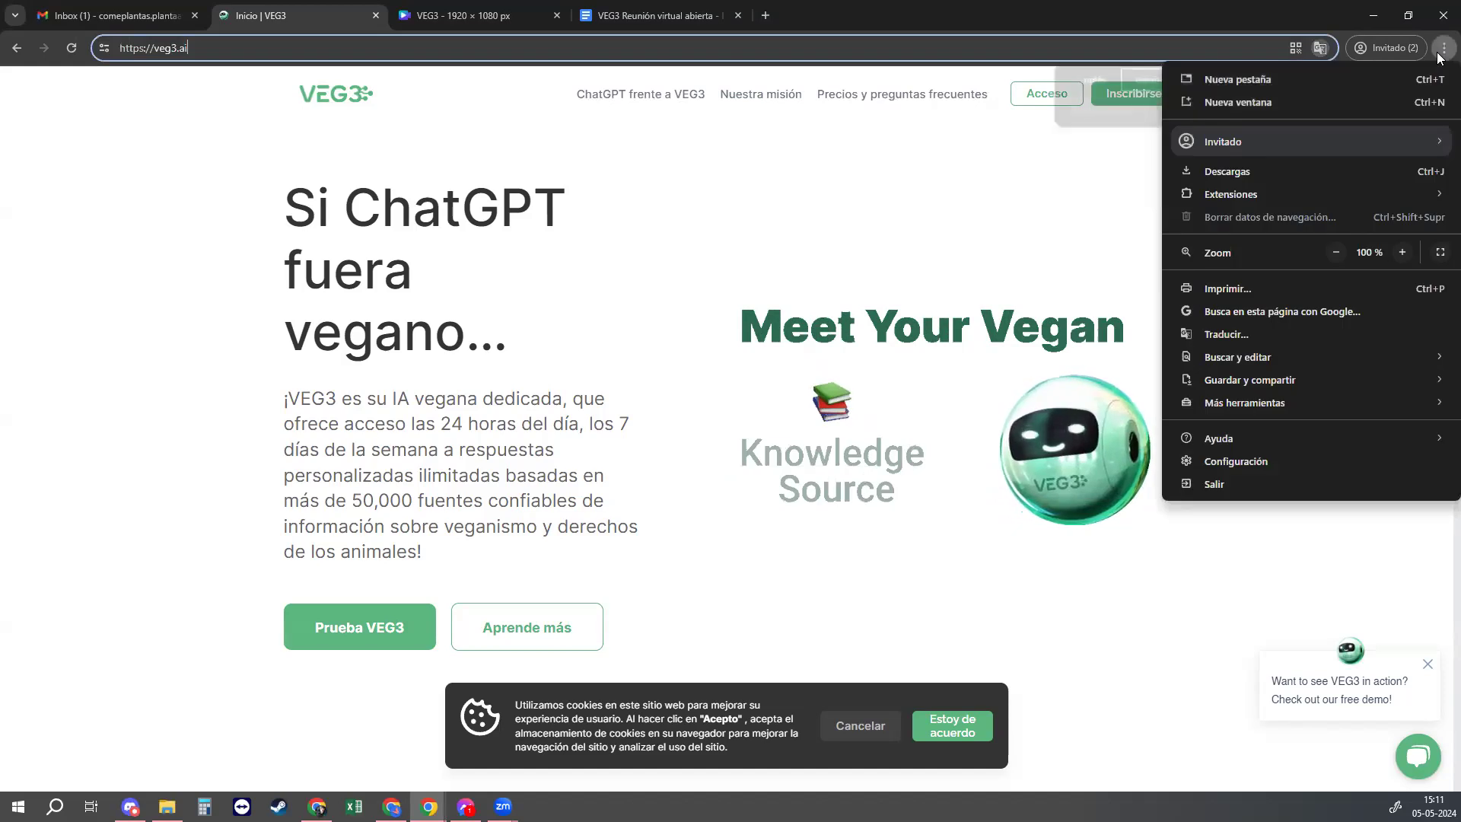
pyautogui.click(1224, 335)
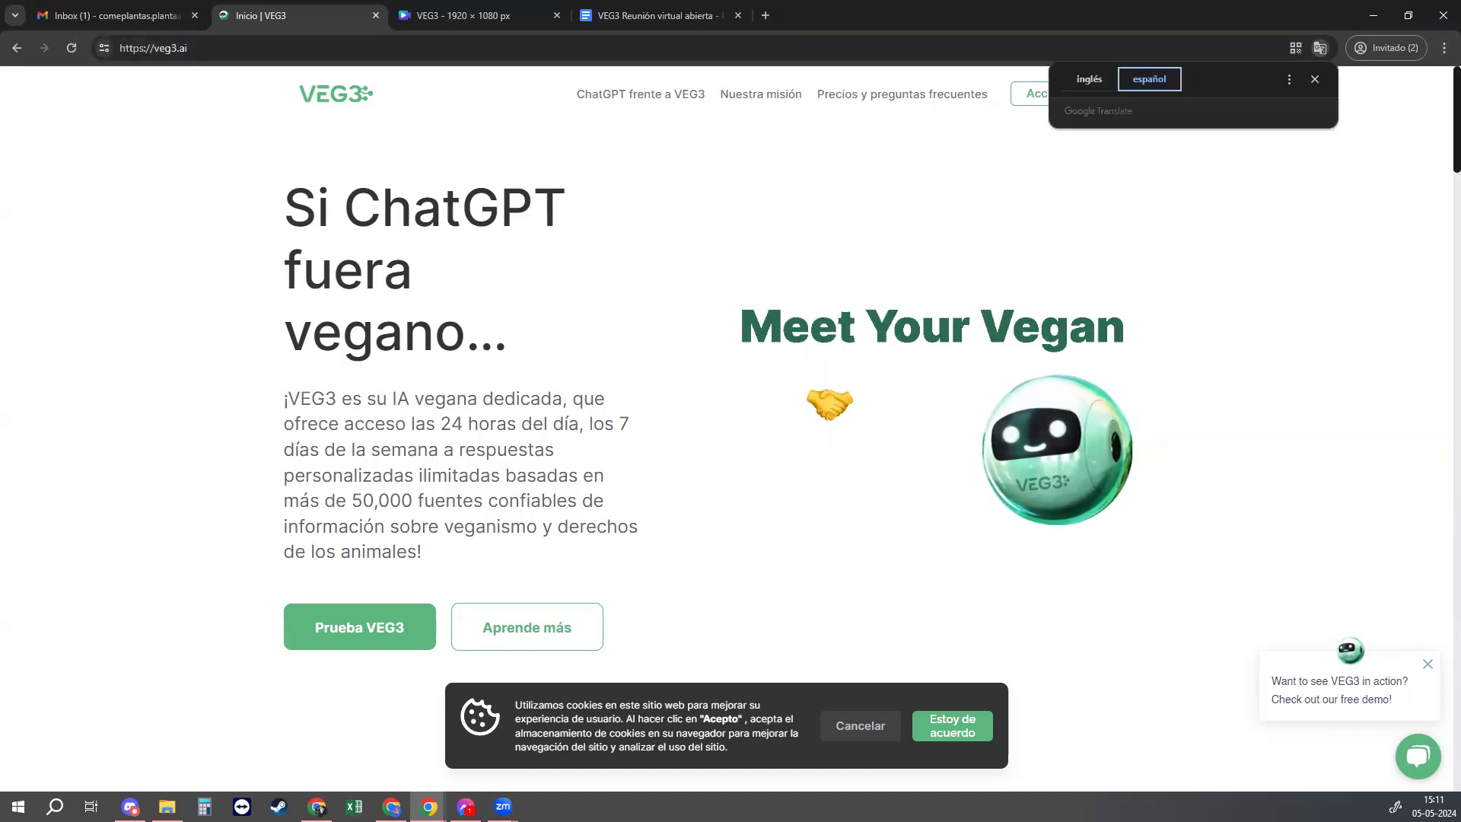
pyautogui.click(1400, 484)
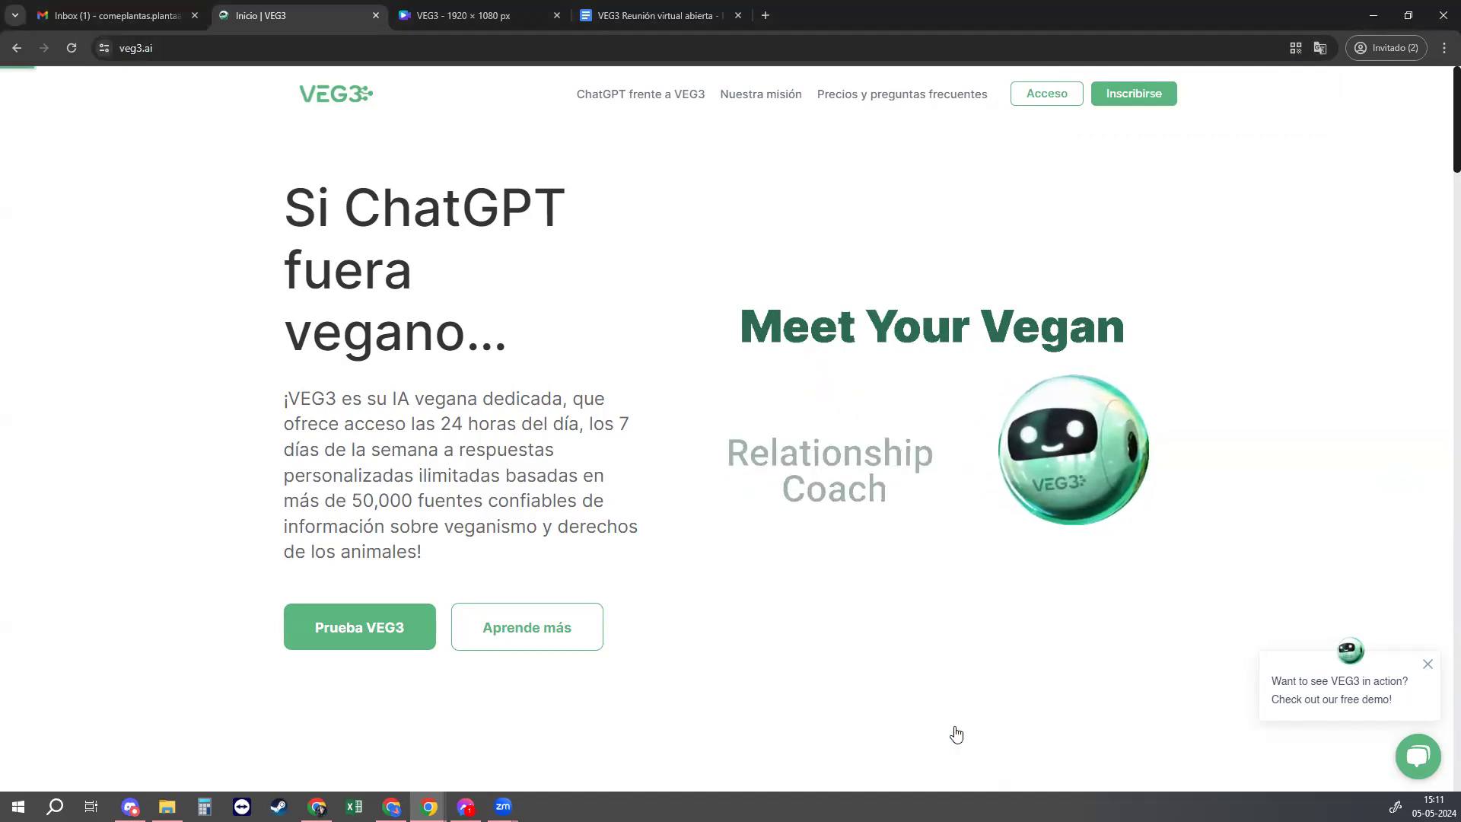
# Step: Accept the cookie notice with 'Estoy de acuerdo', leaving the Spanish homepage showing
pyautogui.click(951, 732)
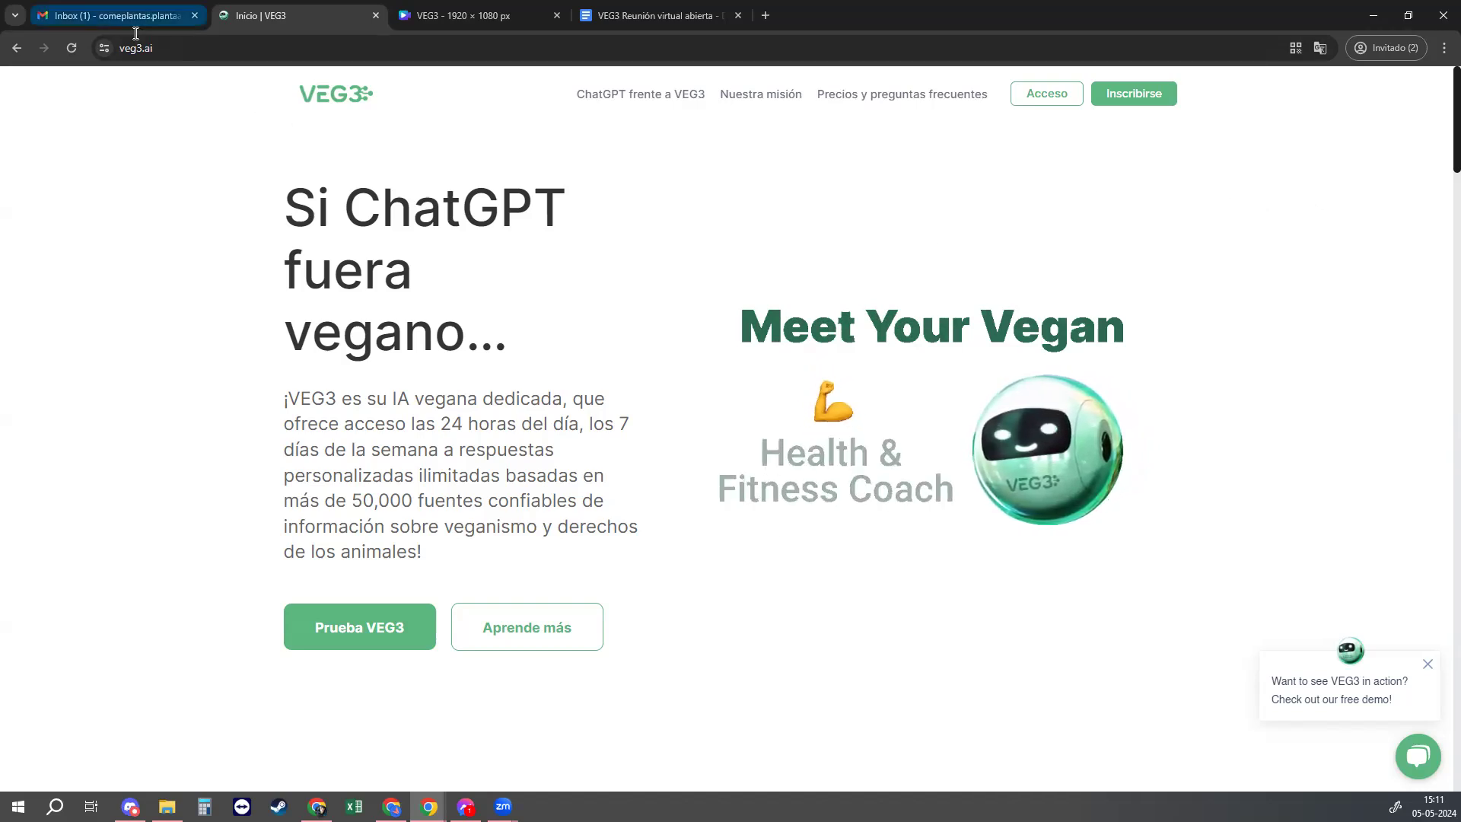
pyautogui.click(162, 47)
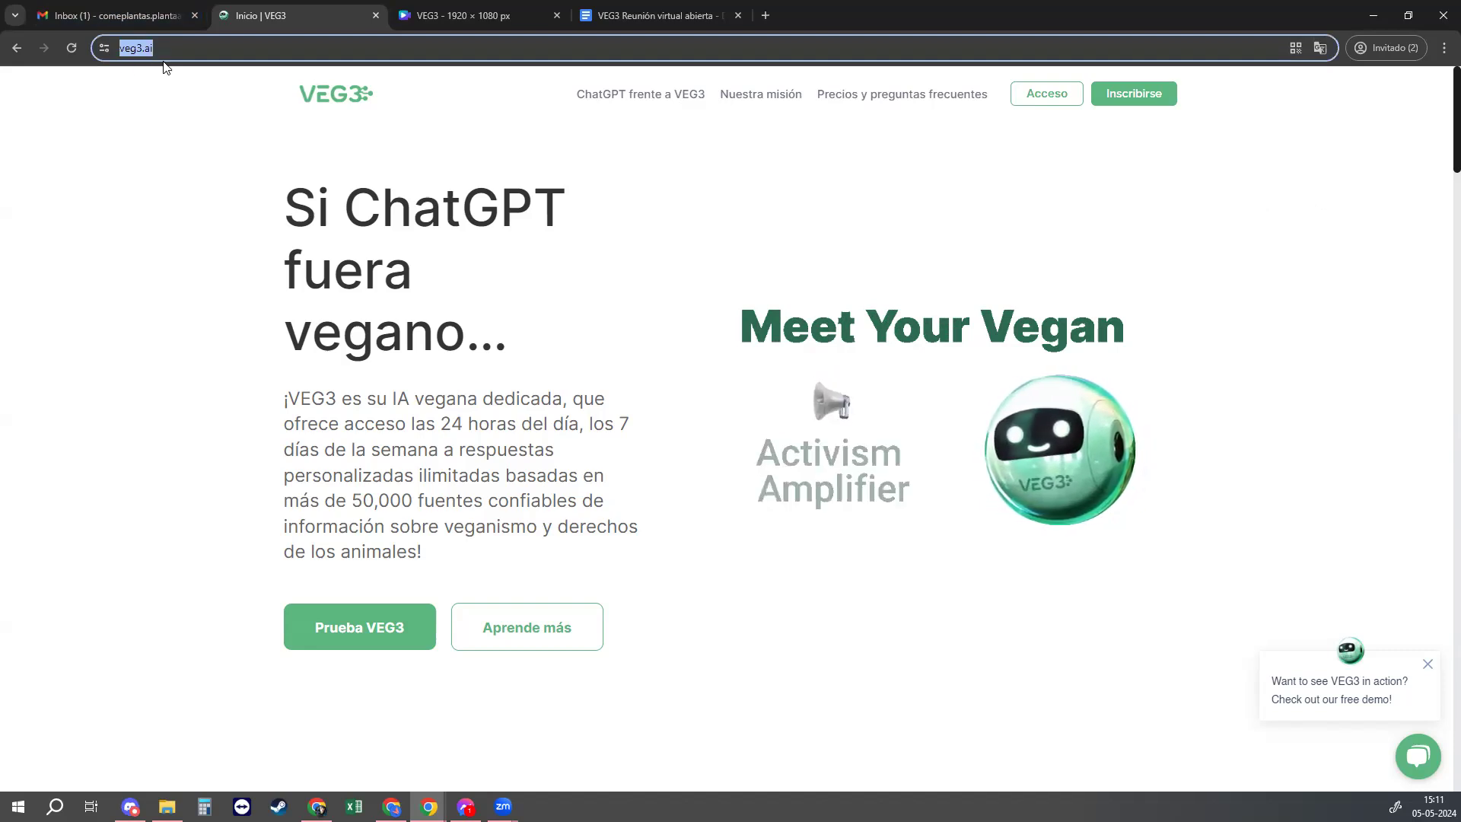
pyautogui.click(137, 194)
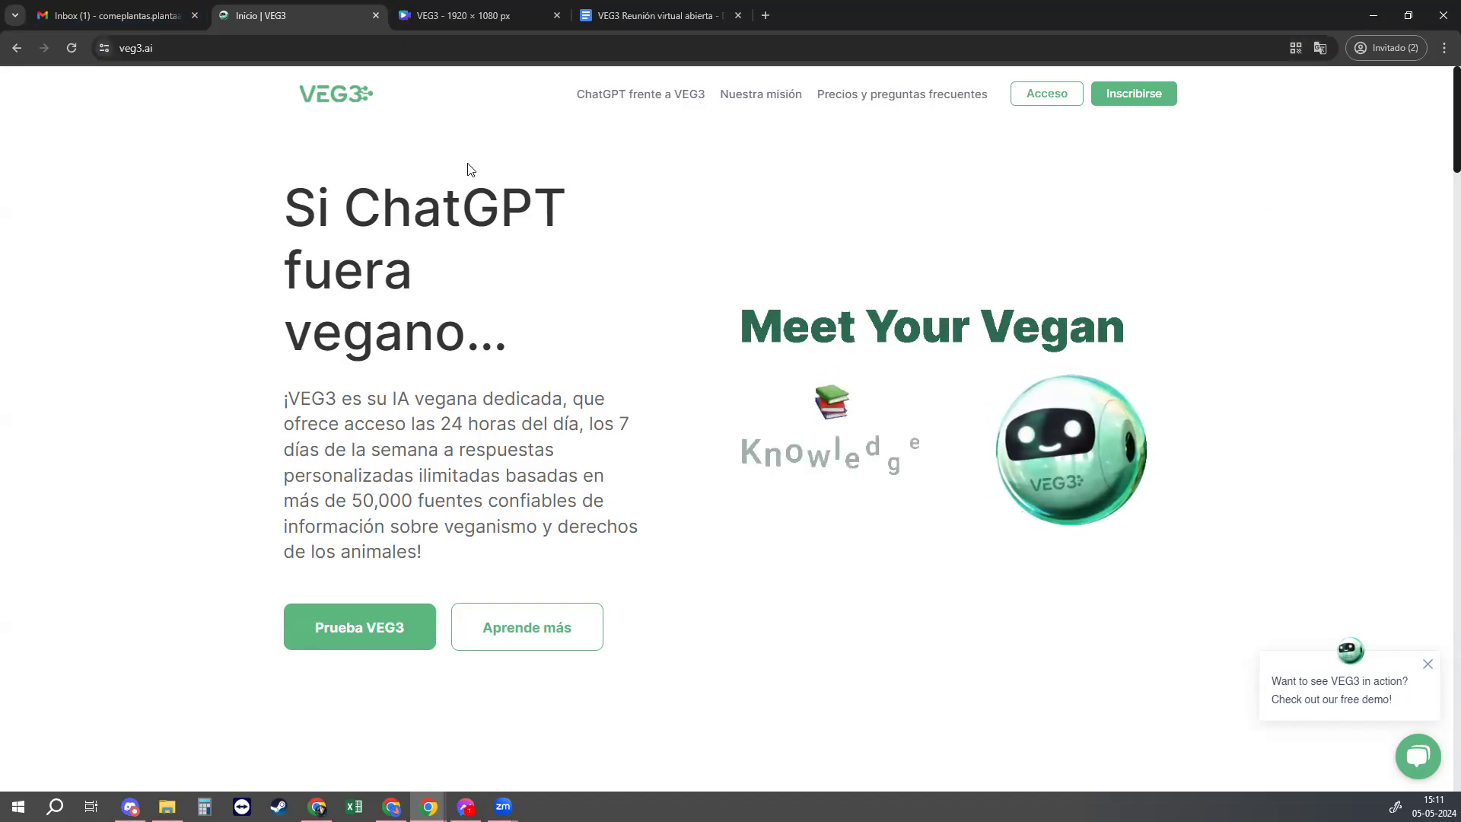
# Step: On the Inscribirse sign-up page, enter the account e-mail and password
pyautogui.click(1139, 99)
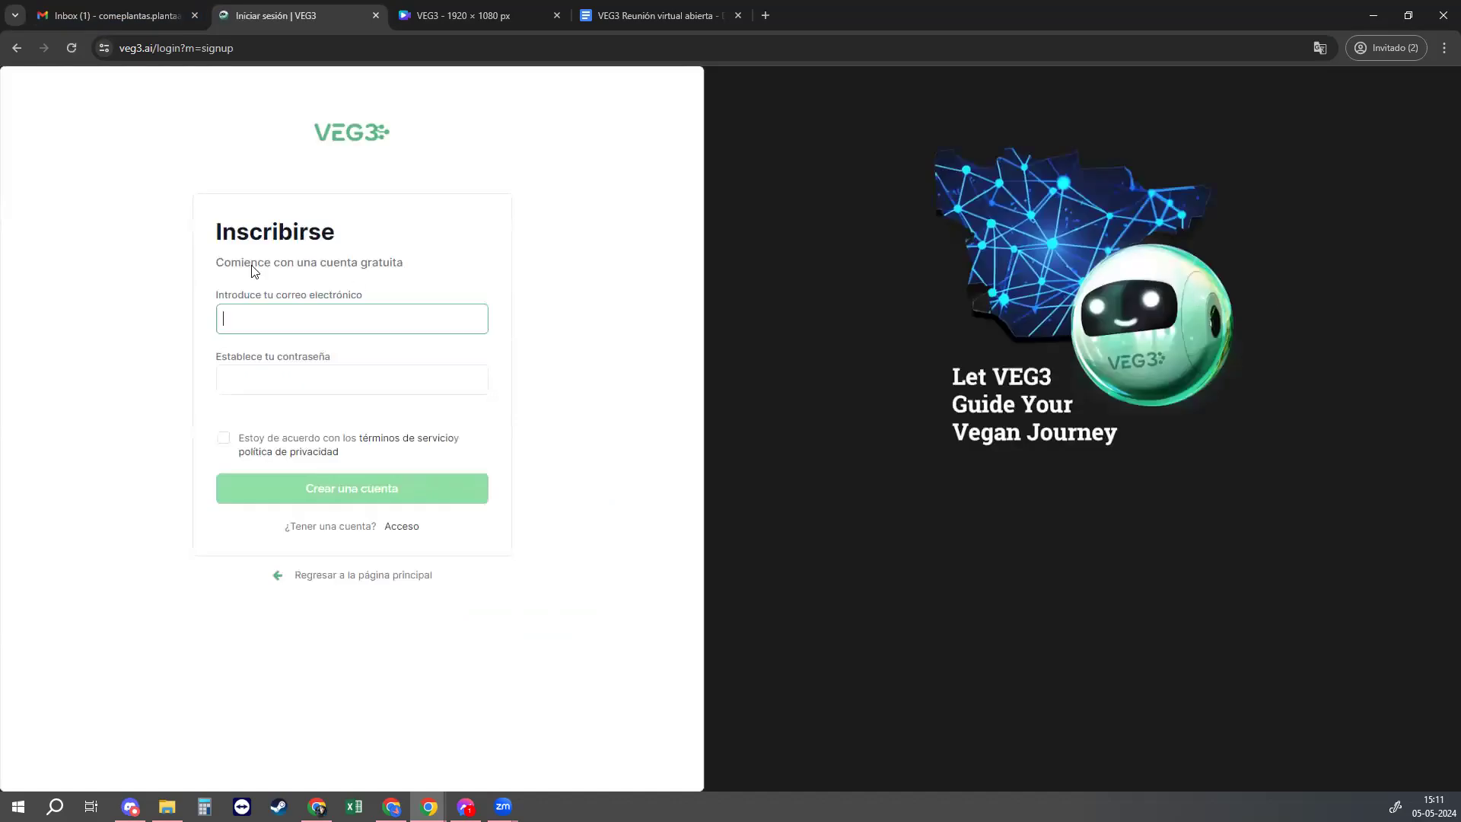
pyautogui.write('ome')
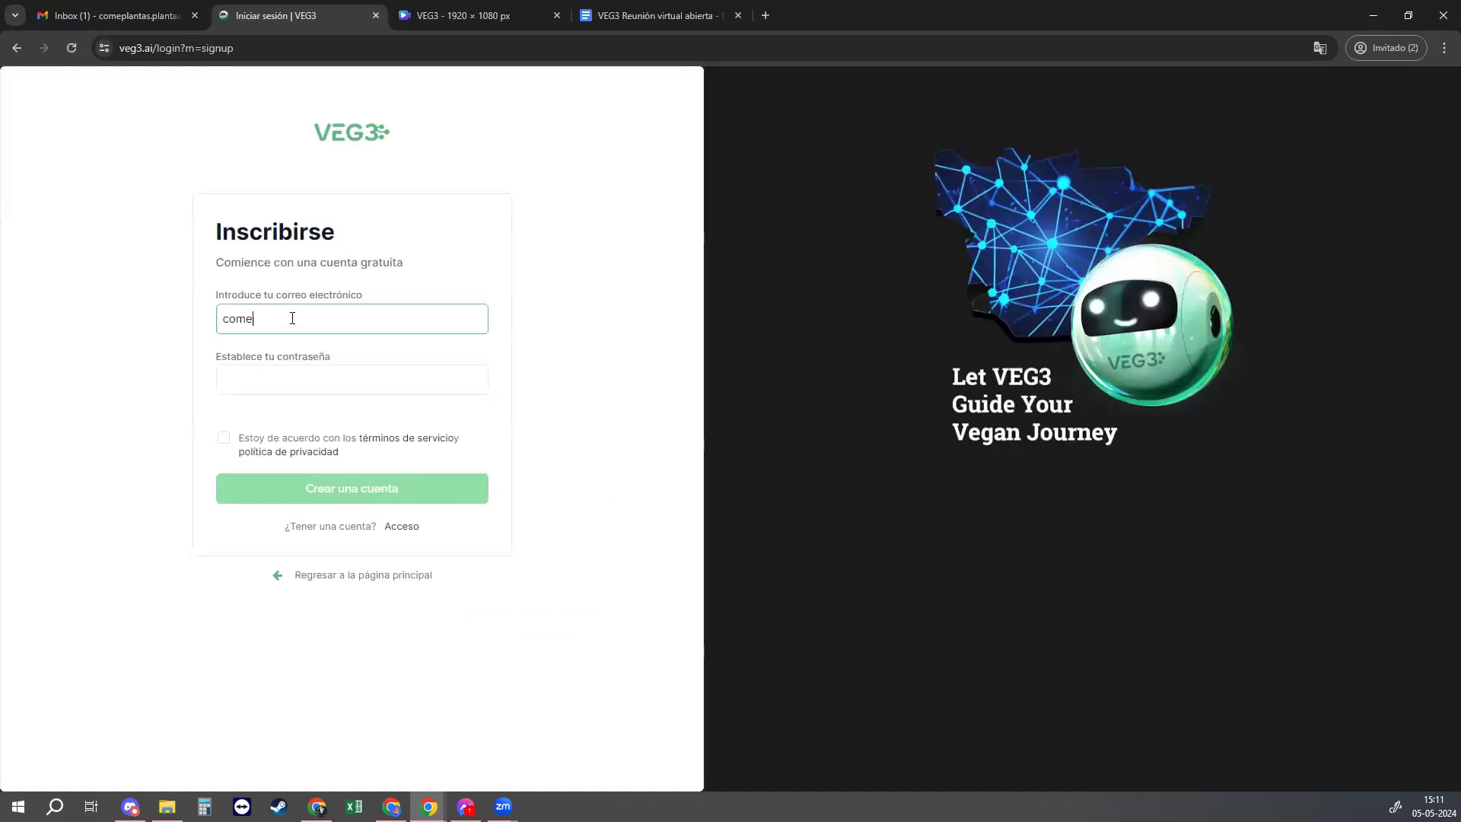
pyautogui.press('Tab')
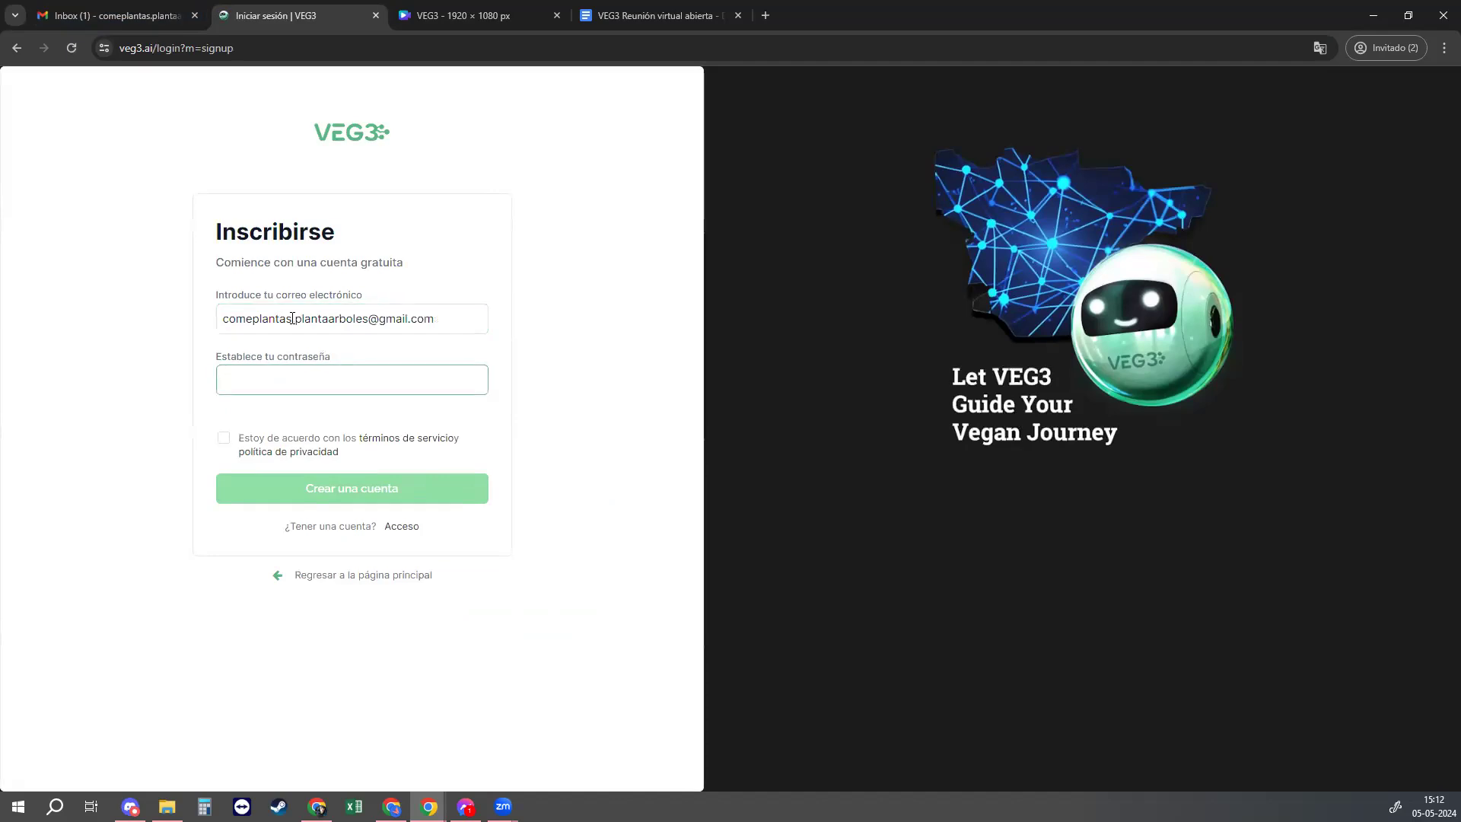
pyautogui.write('aaaaaaa')
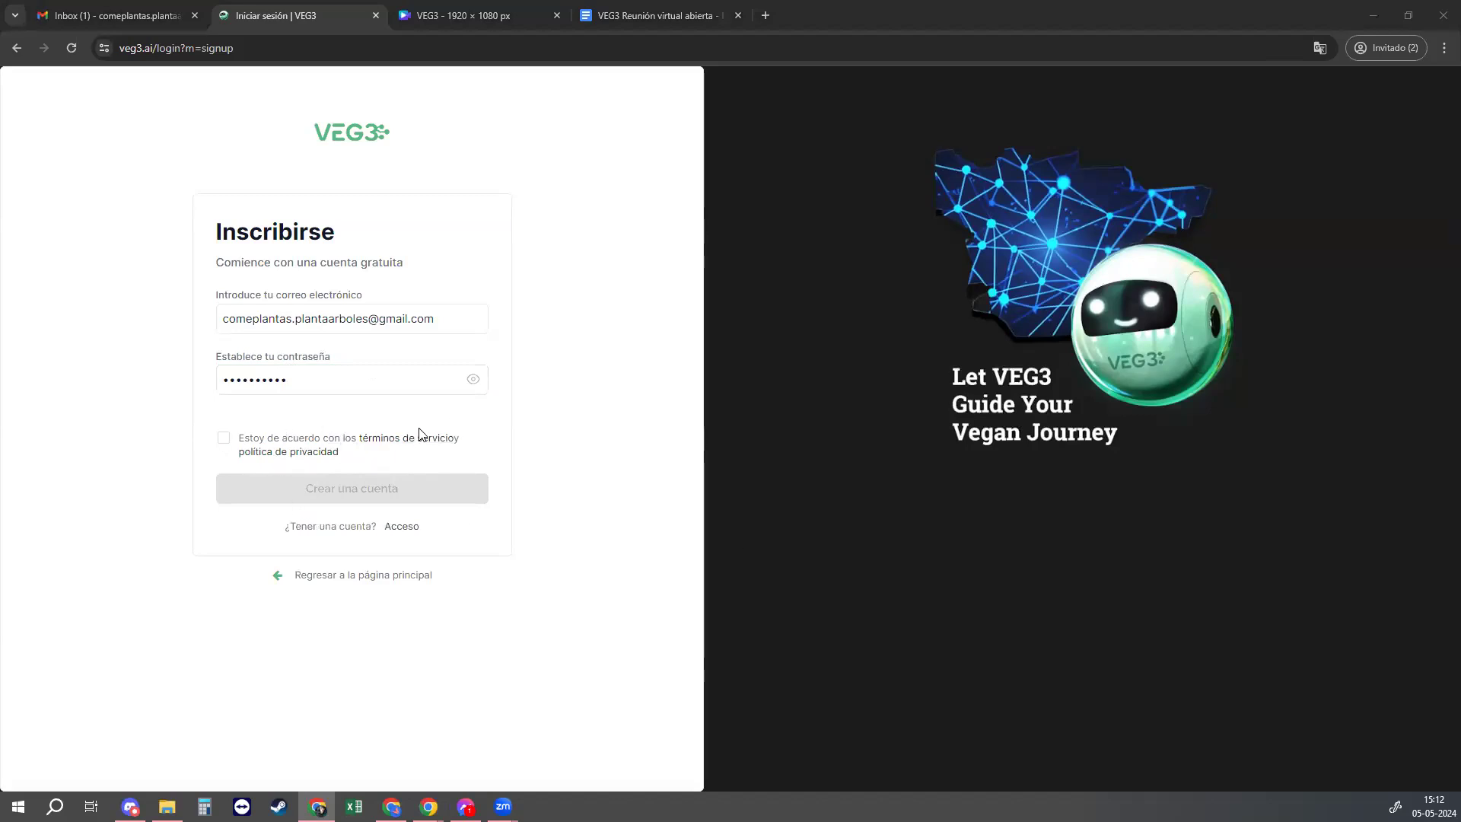
# Step: Agree to the terms of service and create the account with 'Crear una cuenta'
pyautogui.moveTo(245, 440); pyautogui.dragTo(279, 436)
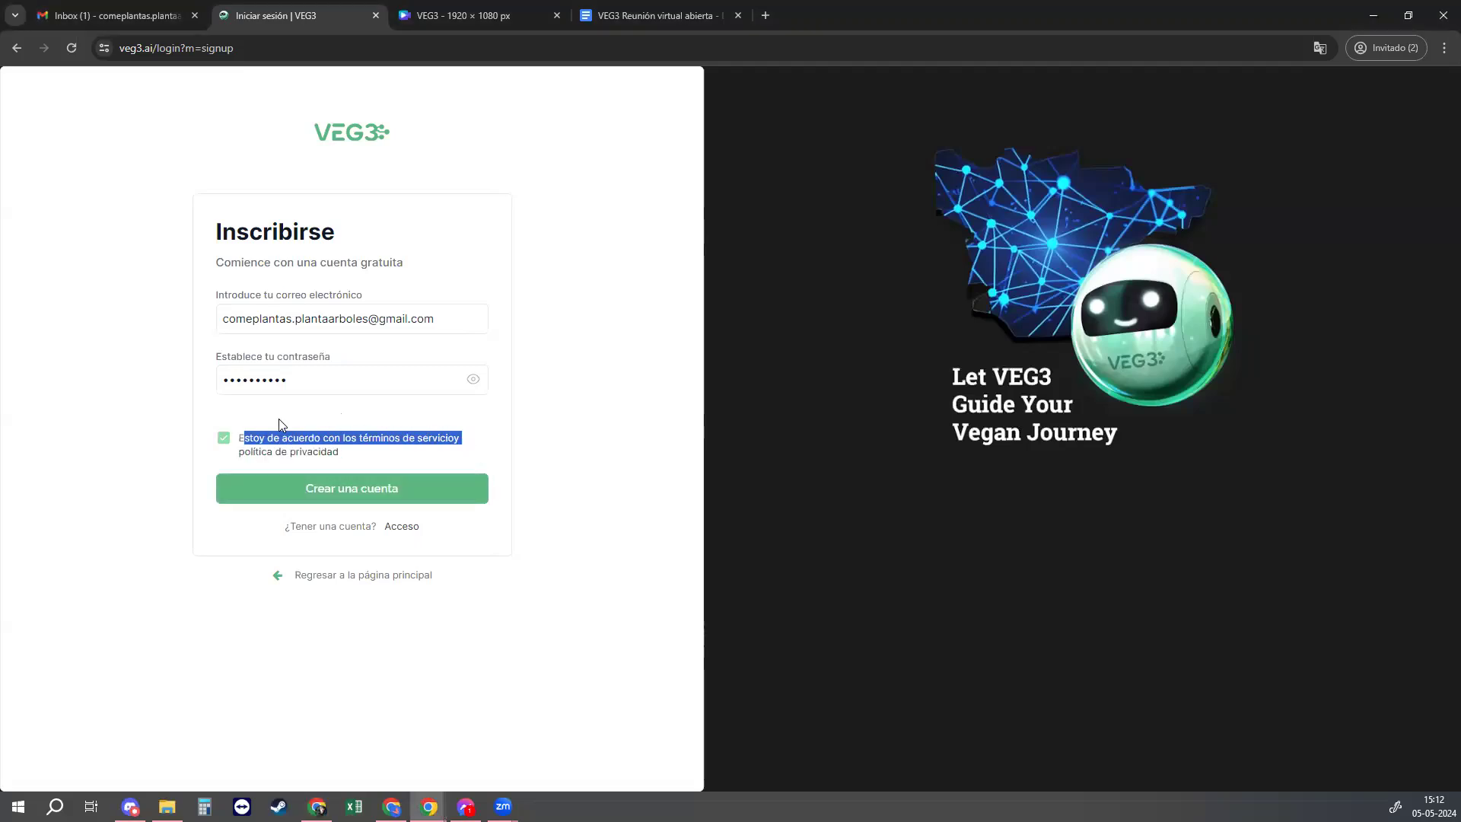
pyautogui.doubleClick(223, 443)
pyautogui.click(327, 493)
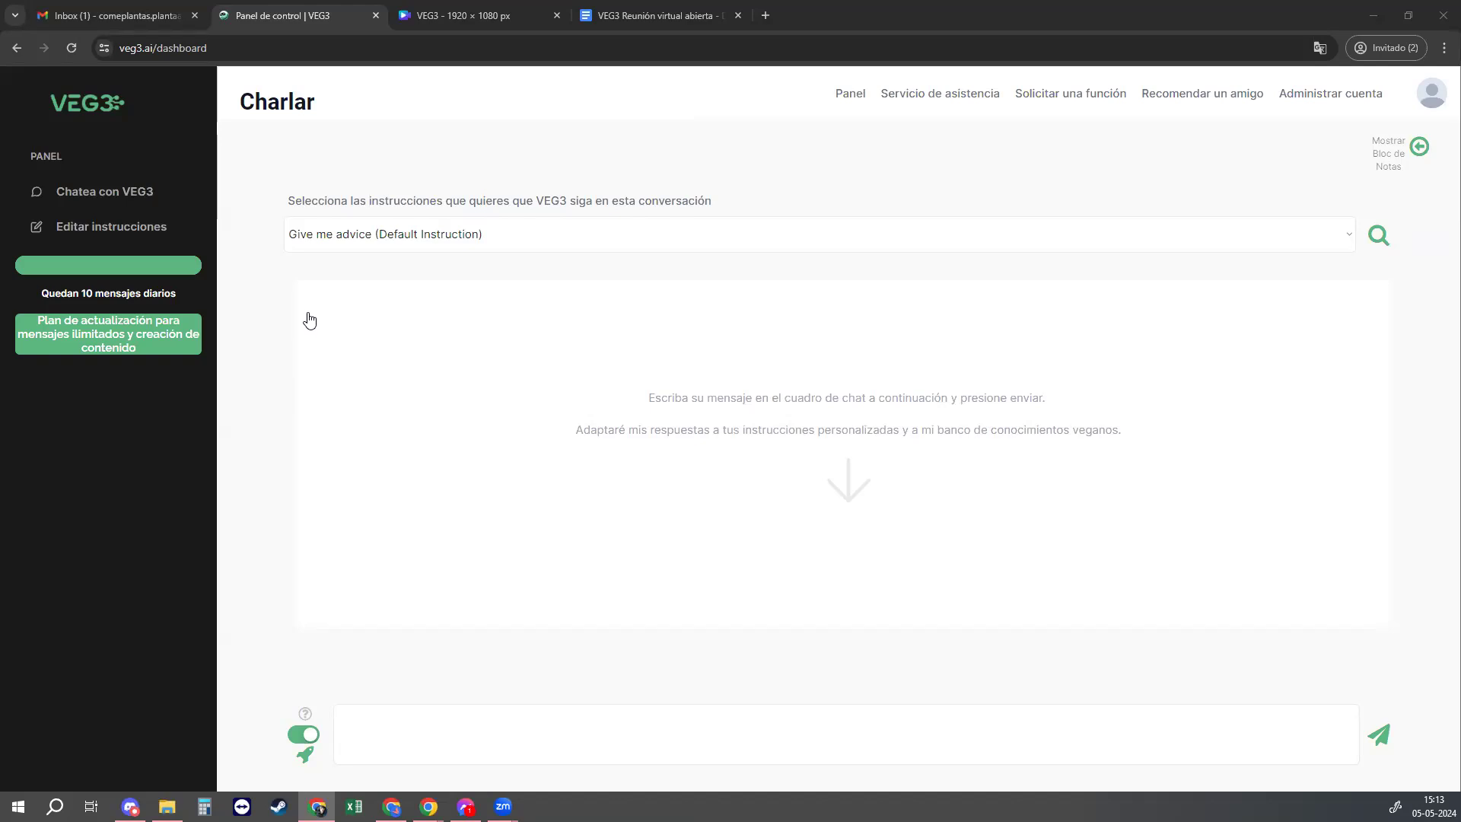
# Step: Check the instruction set list and keep 'Give me advice (Default Instruction)' selected
pyautogui.click(363, 241)
pyautogui.click(395, 140)
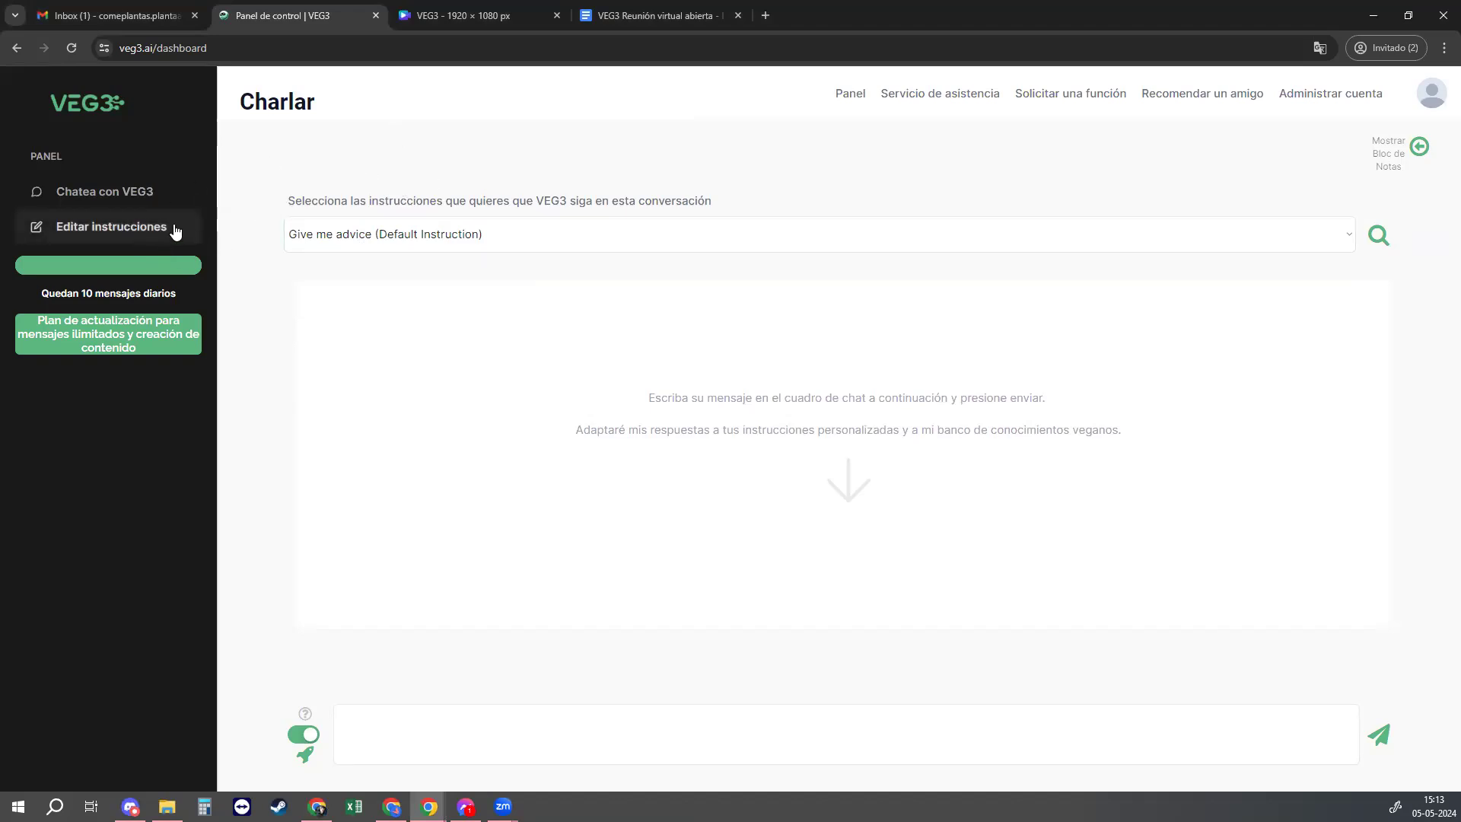
# Step: Start a new instruction set from 'Editar instrucciones' via 'Nuevas instrucciones'
pyautogui.click(103, 228)
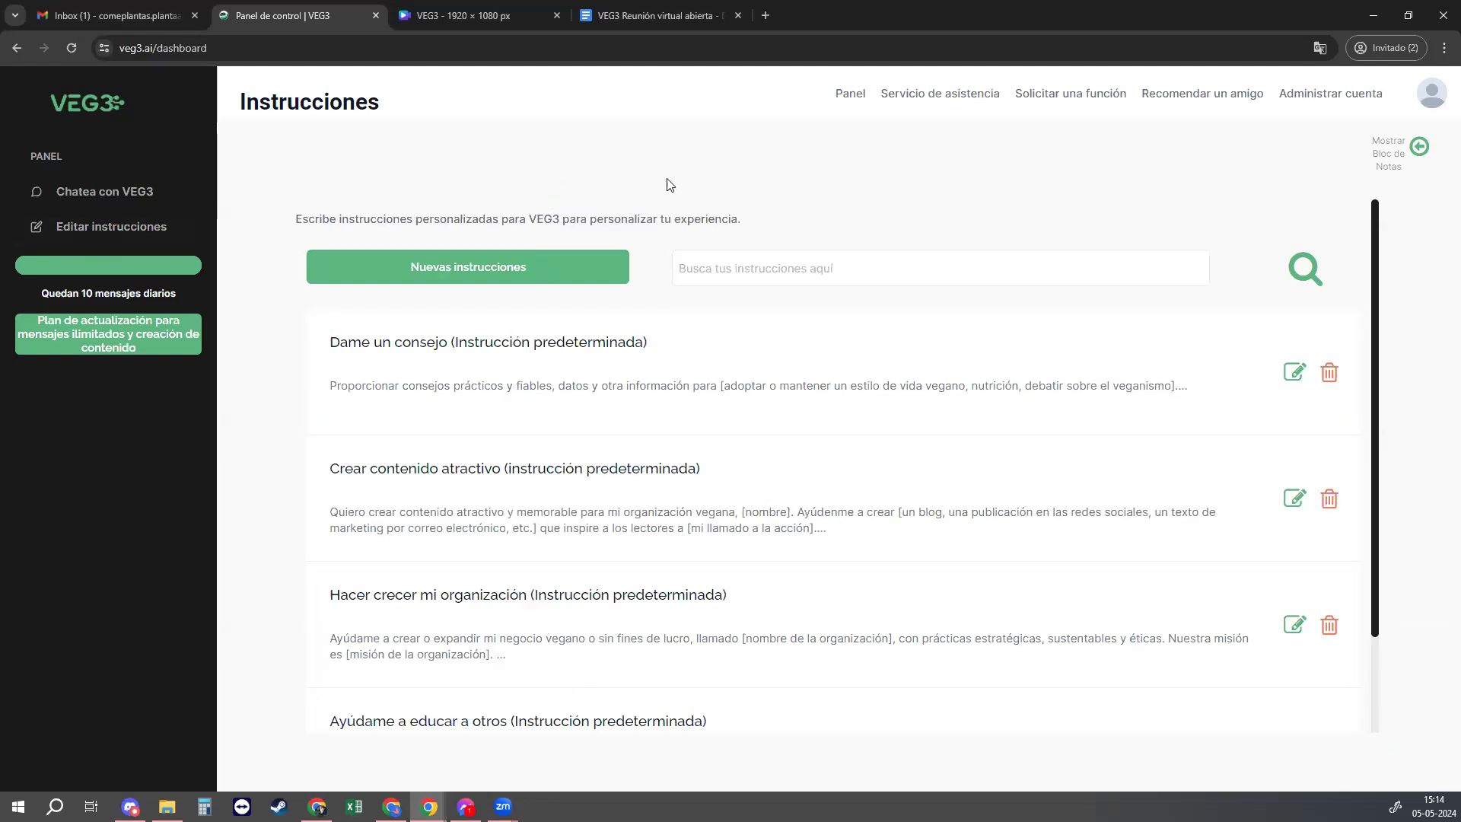
pyautogui.click(515, 270)
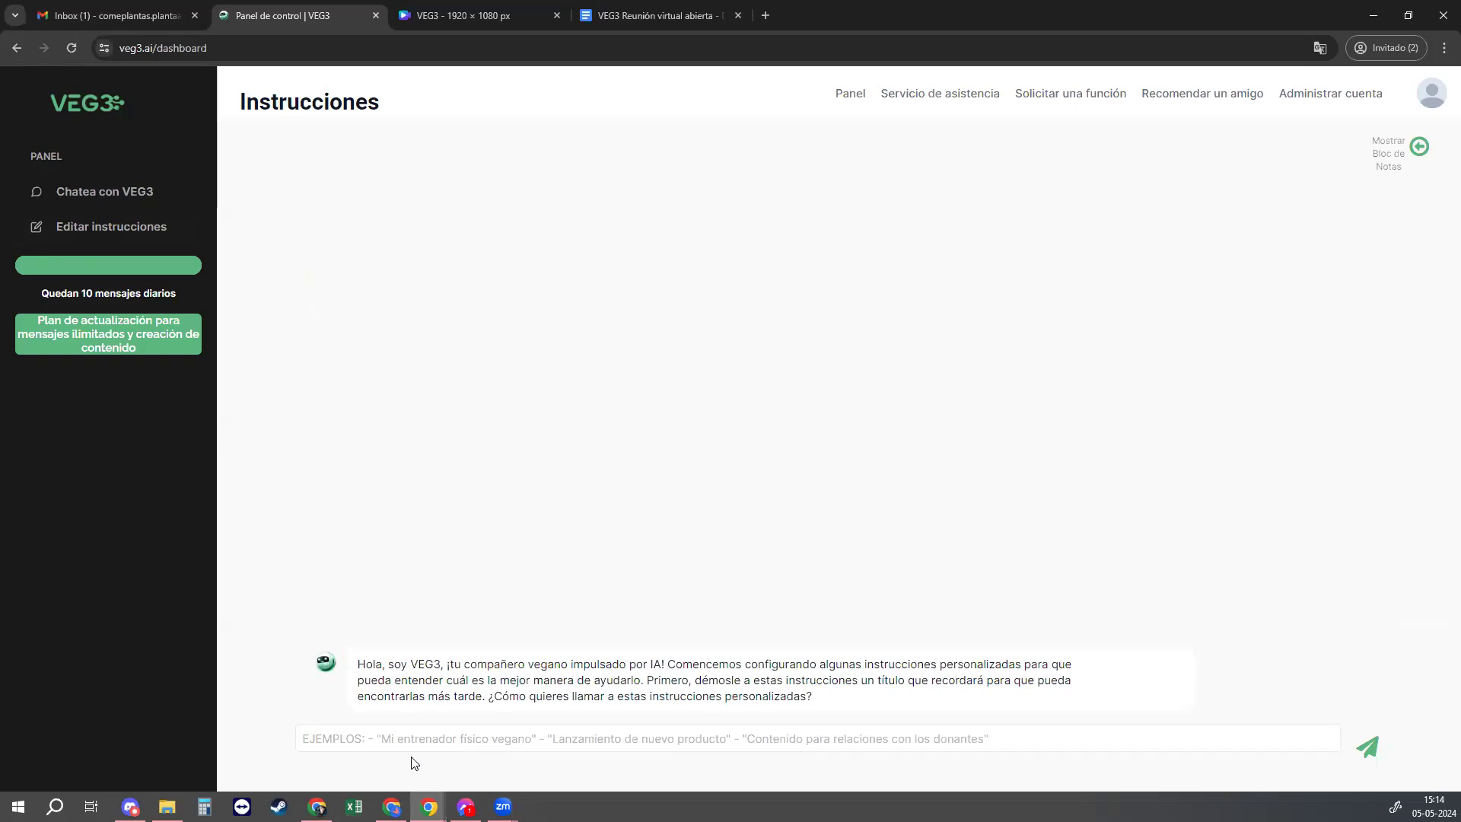
# Step: Name the new instruction set 'Asistente de cocina'
pyautogui.click(368, 739)
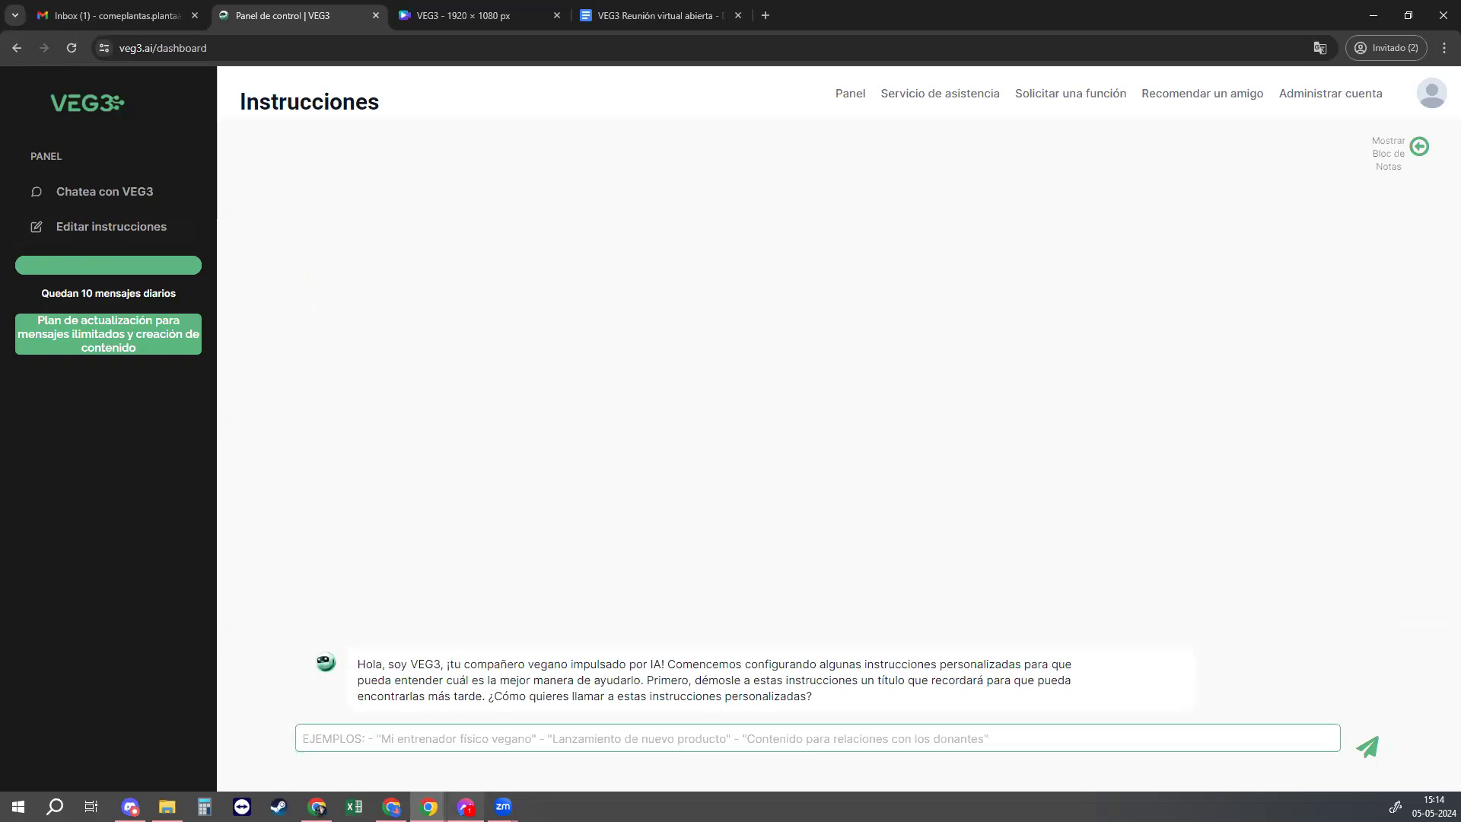
pyautogui.write('A')
pyautogui.write('sistente de cocina')
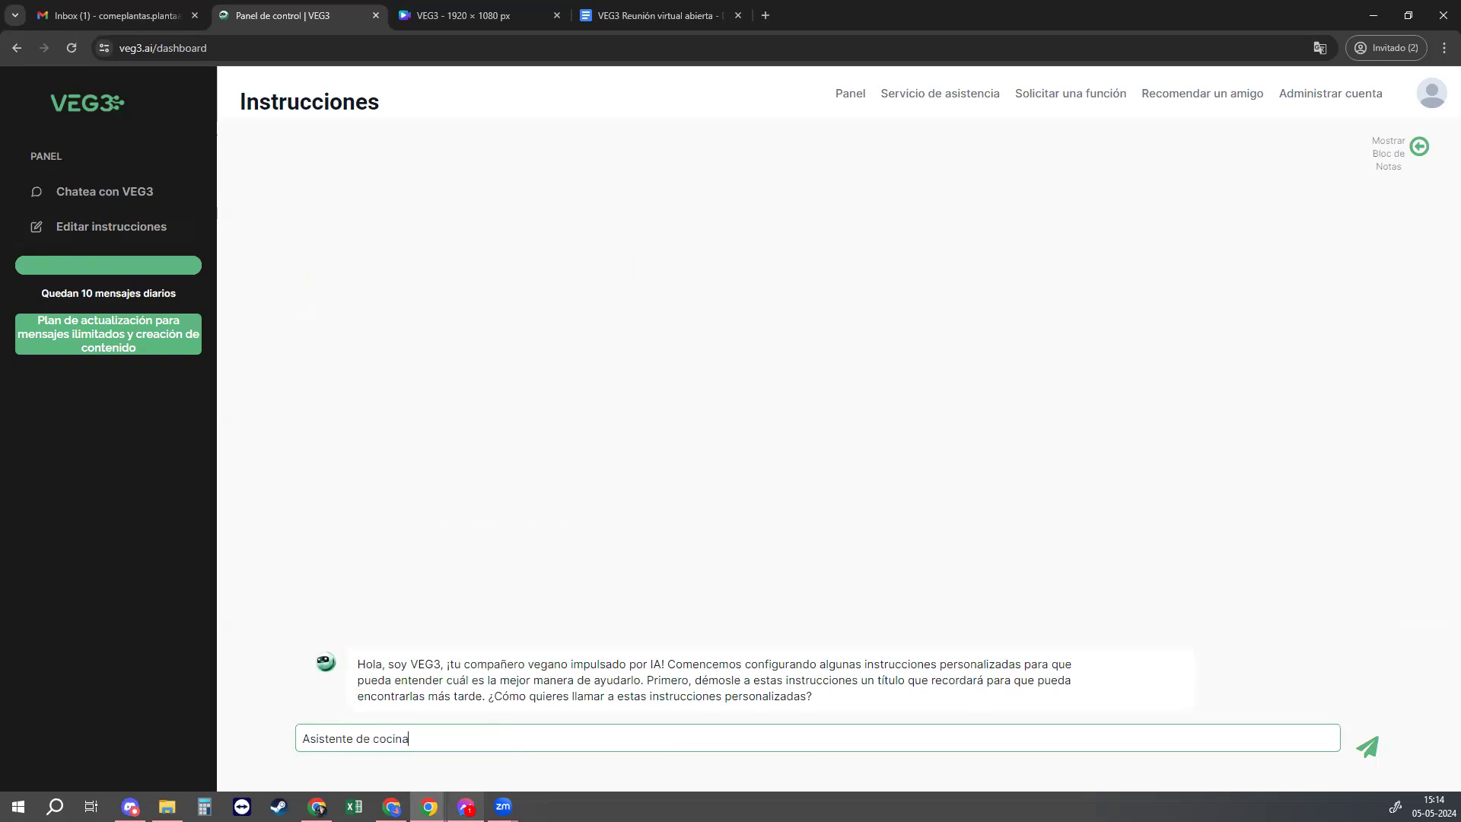
pyautogui.press('Return')
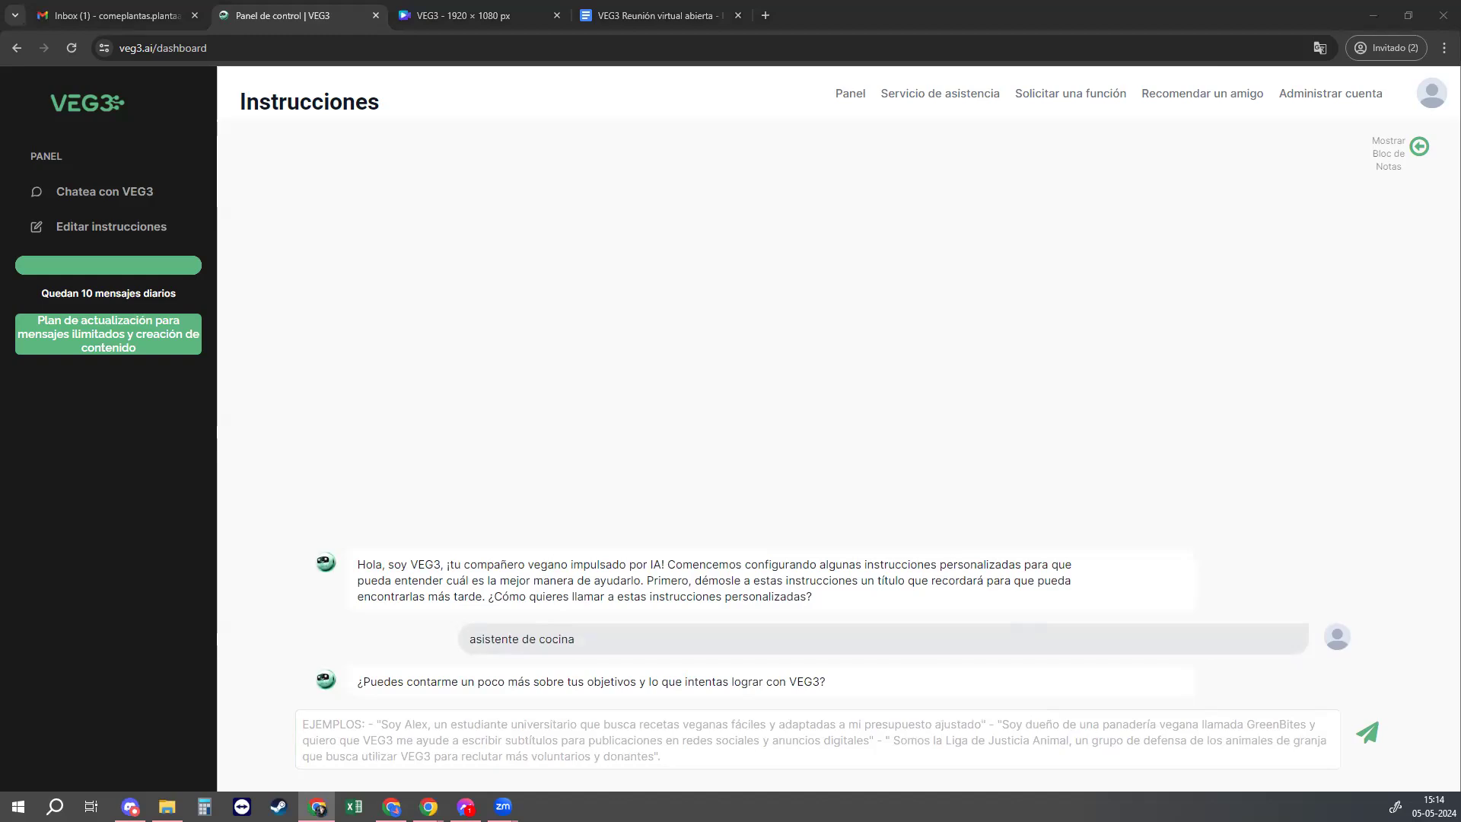
# Step: Send 'Quiero recetas sencillas, económicas, equilibradas y abundantes para no quedarme con hambre.'
pyautogui.click(870, 721)
pyautogui.write('R')
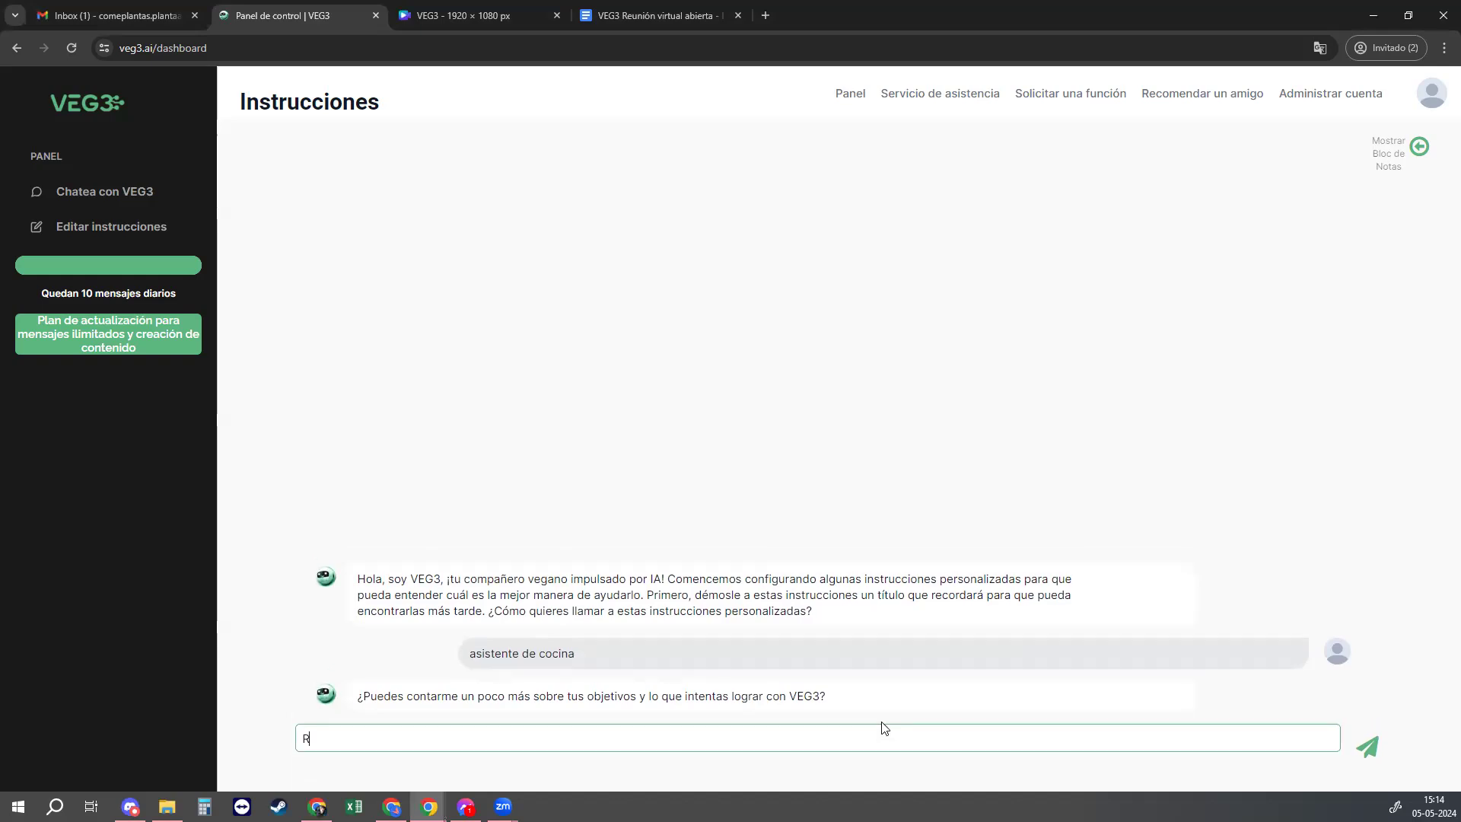
pyautogui.write('ecetas sencillas, económicas, eq')
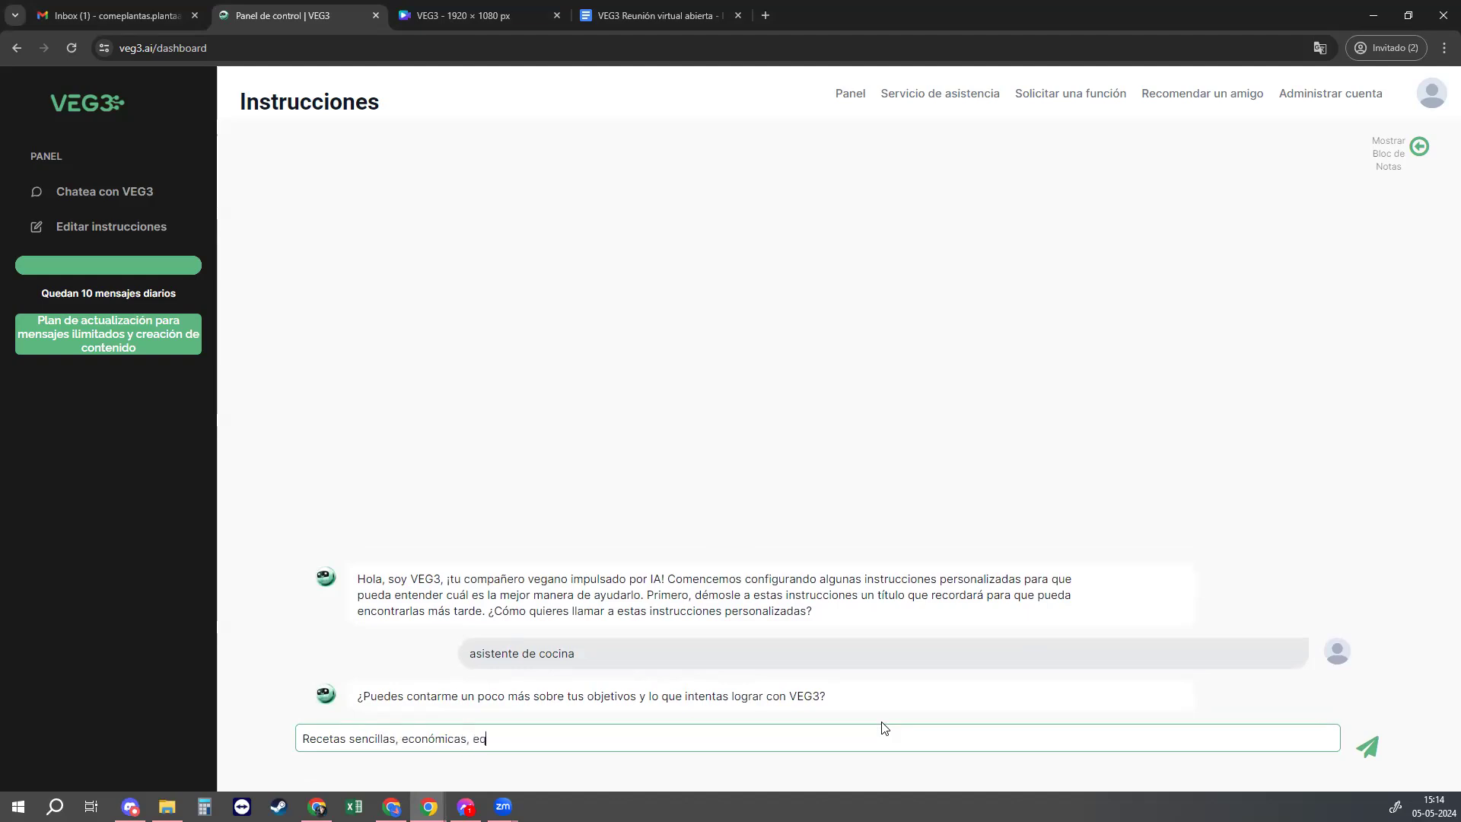
pyautogui.write('uilibradas y abundantes para no quedarme ')
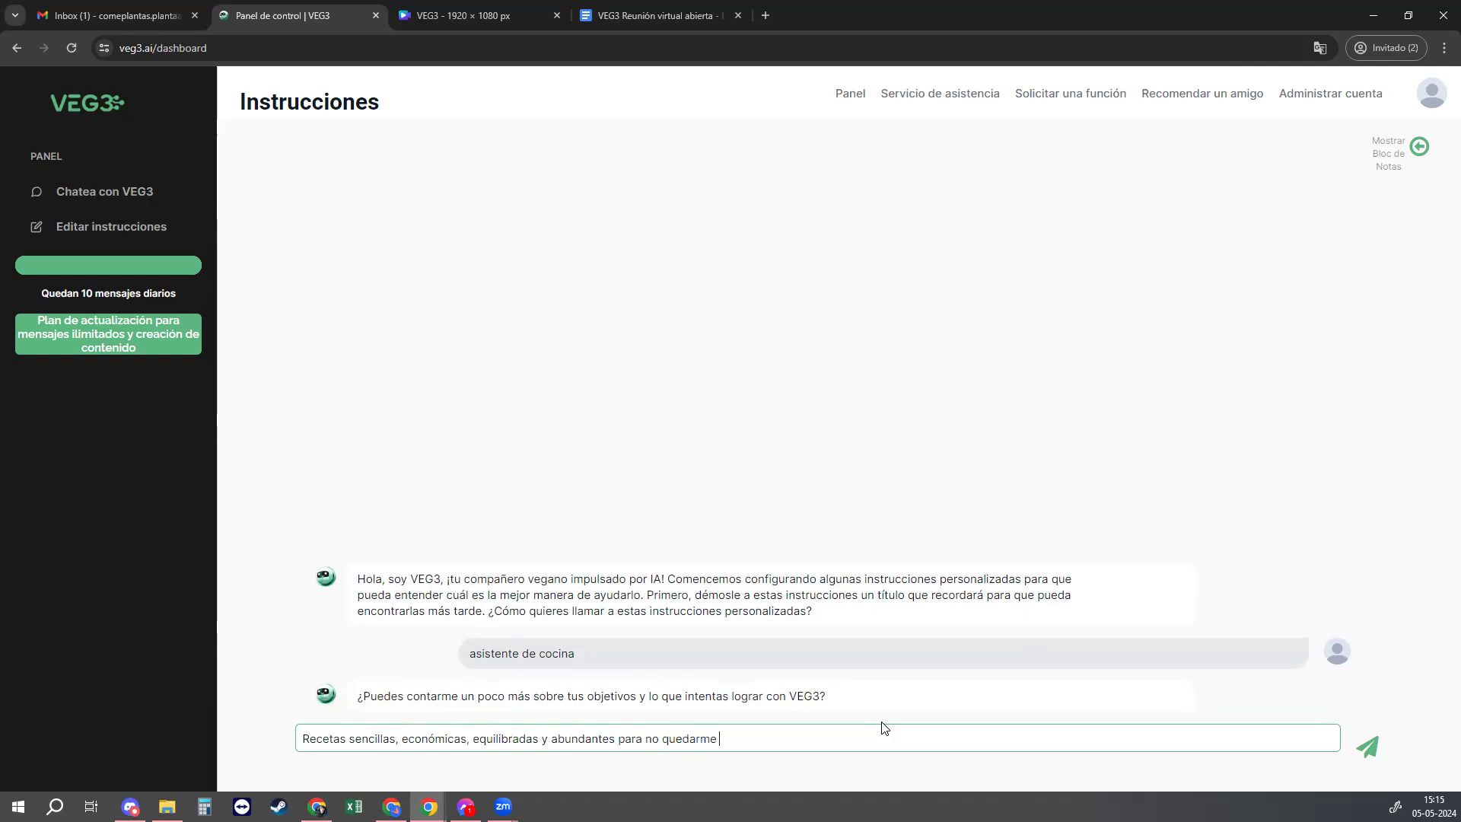
pyautogui.write('con hambre.')
pyautogui.press('Delete')
pyautogui.write('Quiero r')
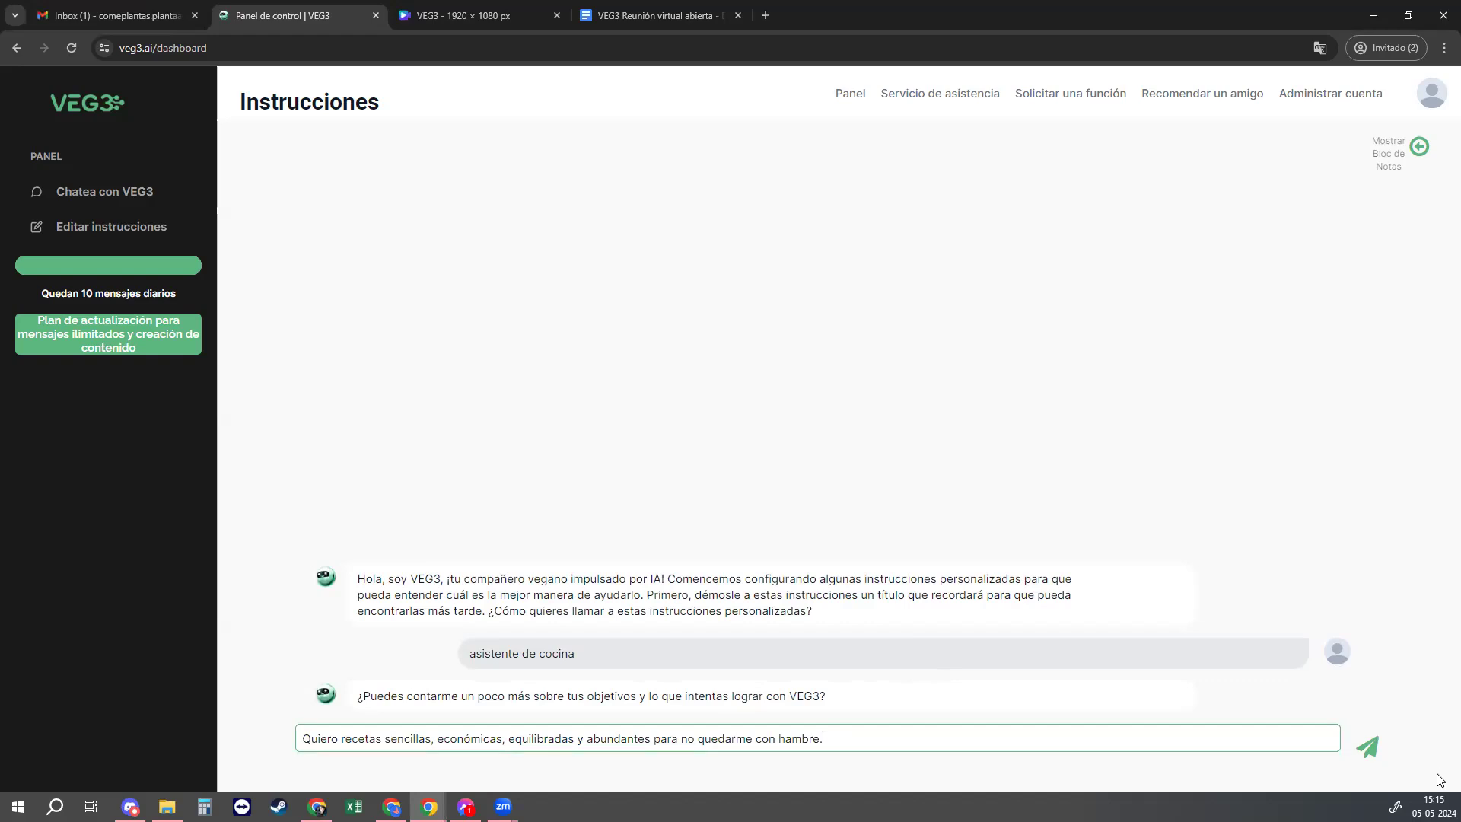
pyautogui.click(1369, 751)
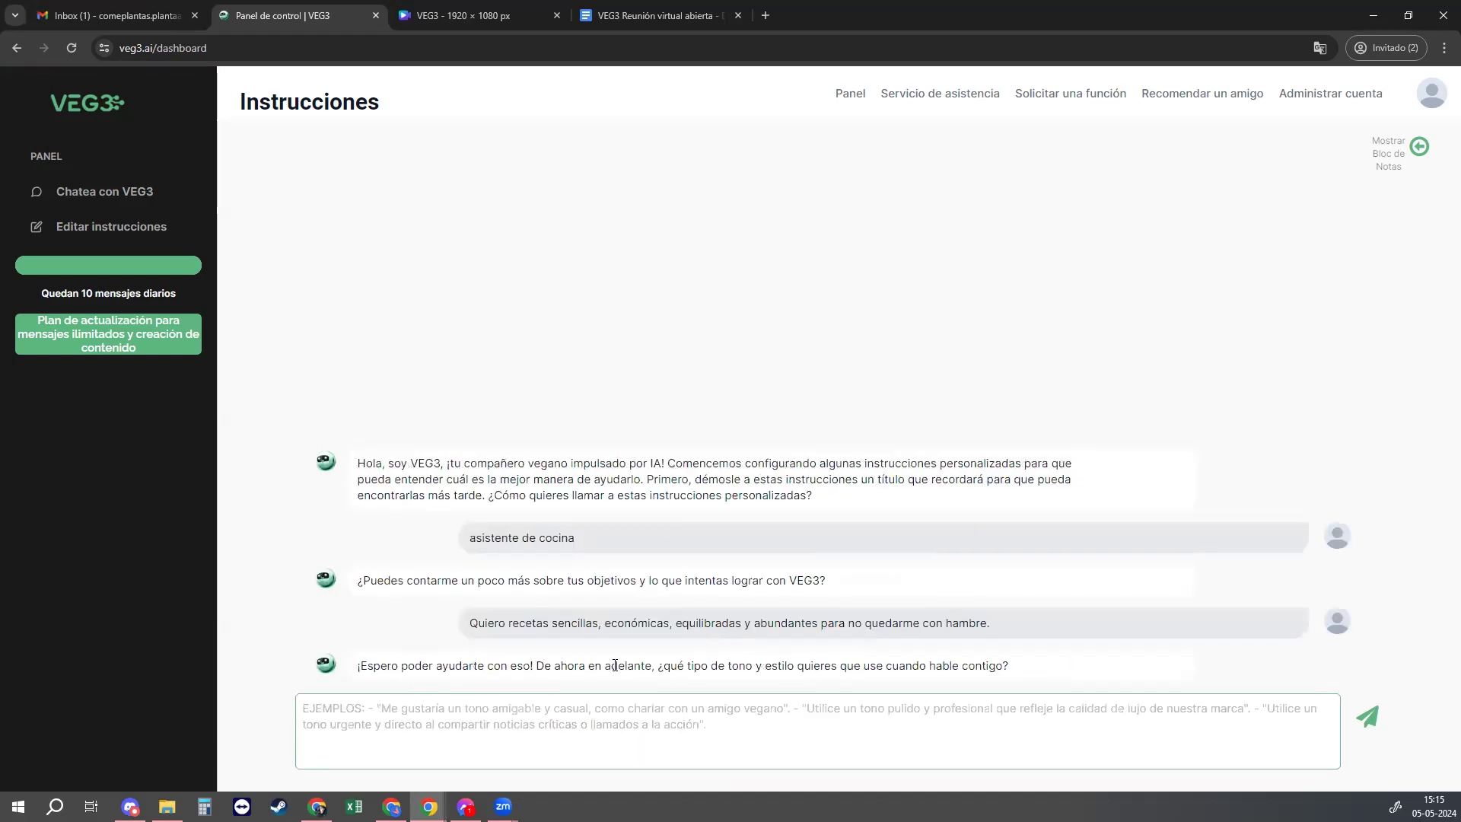
# Step: Answer the tone question with 'Informal, motivador y asertivo'
pyautogui.moveTo(697, 689); pyautogui.dragTo(924, 691)
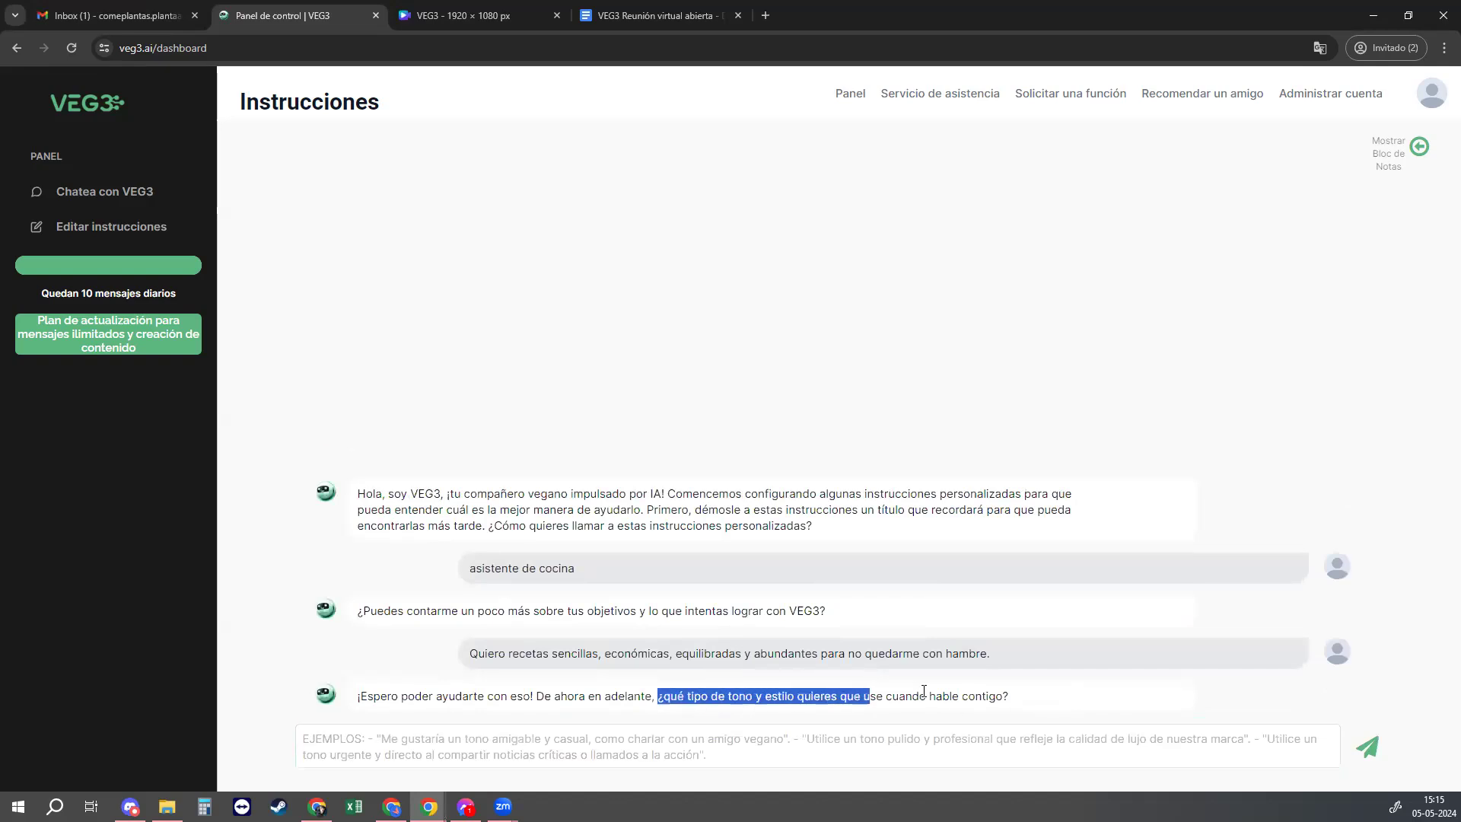
pyautogui.click(614, 765)
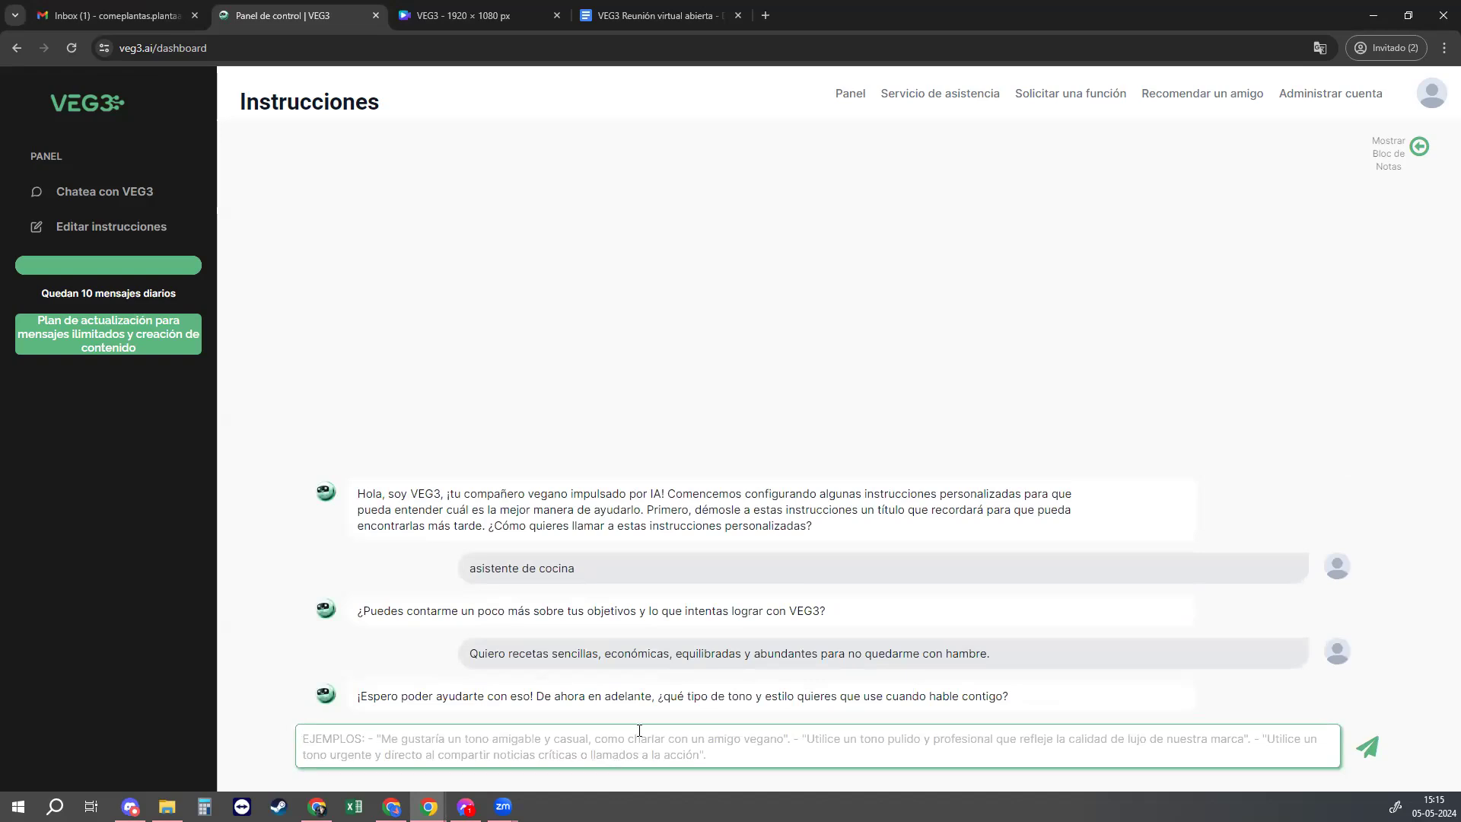
pyautogui.write('Informal.')
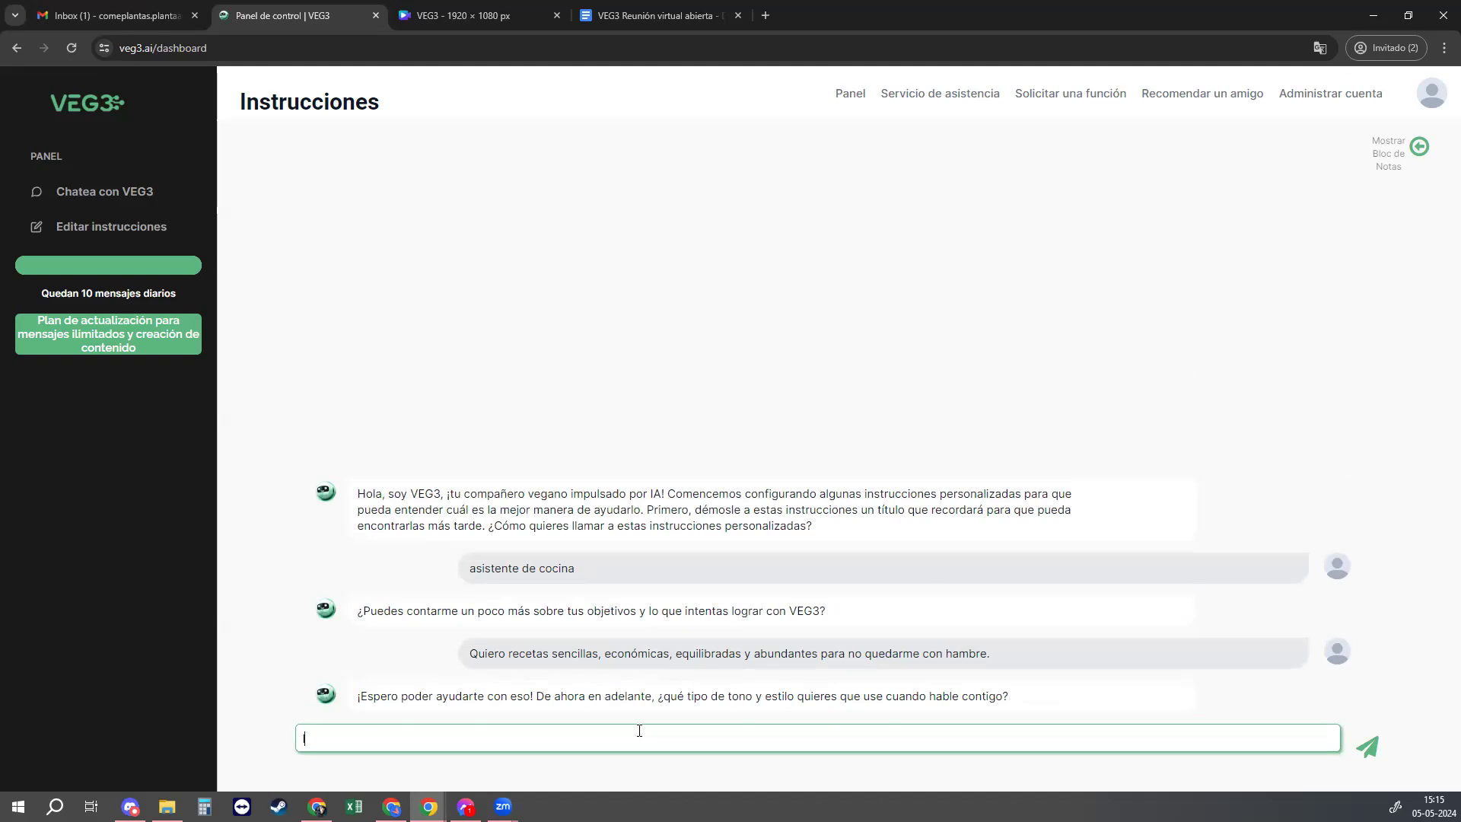
pyautogui.write(' motivador y asertivo')
pyautogui.press('Return')
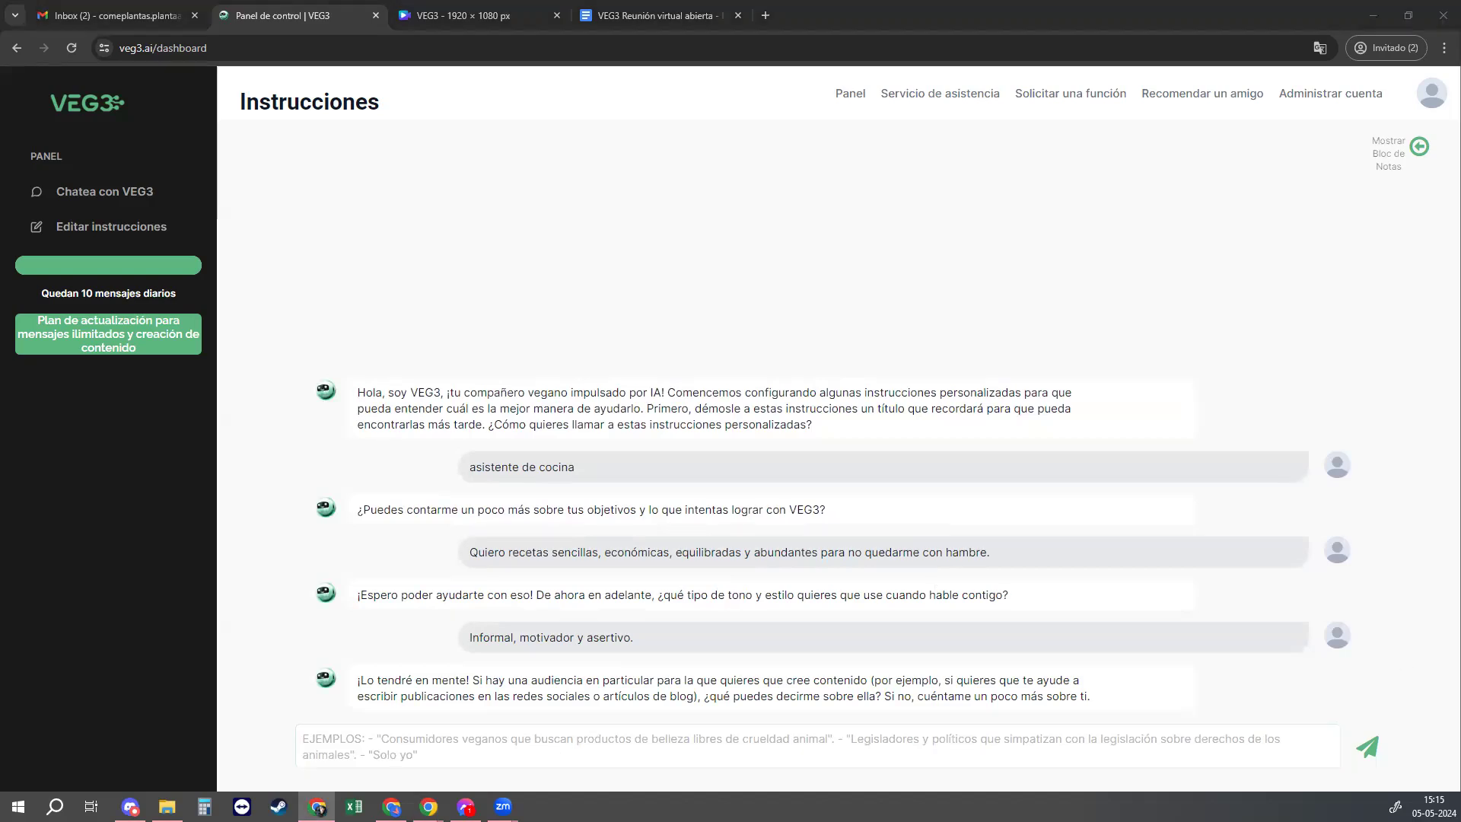
pyautogui.click(567, 757)
# Step: Send 'Me gusta comer picante, amo las sopas, no me gusta la berenjena'
pyautogui.click(1041, 786)
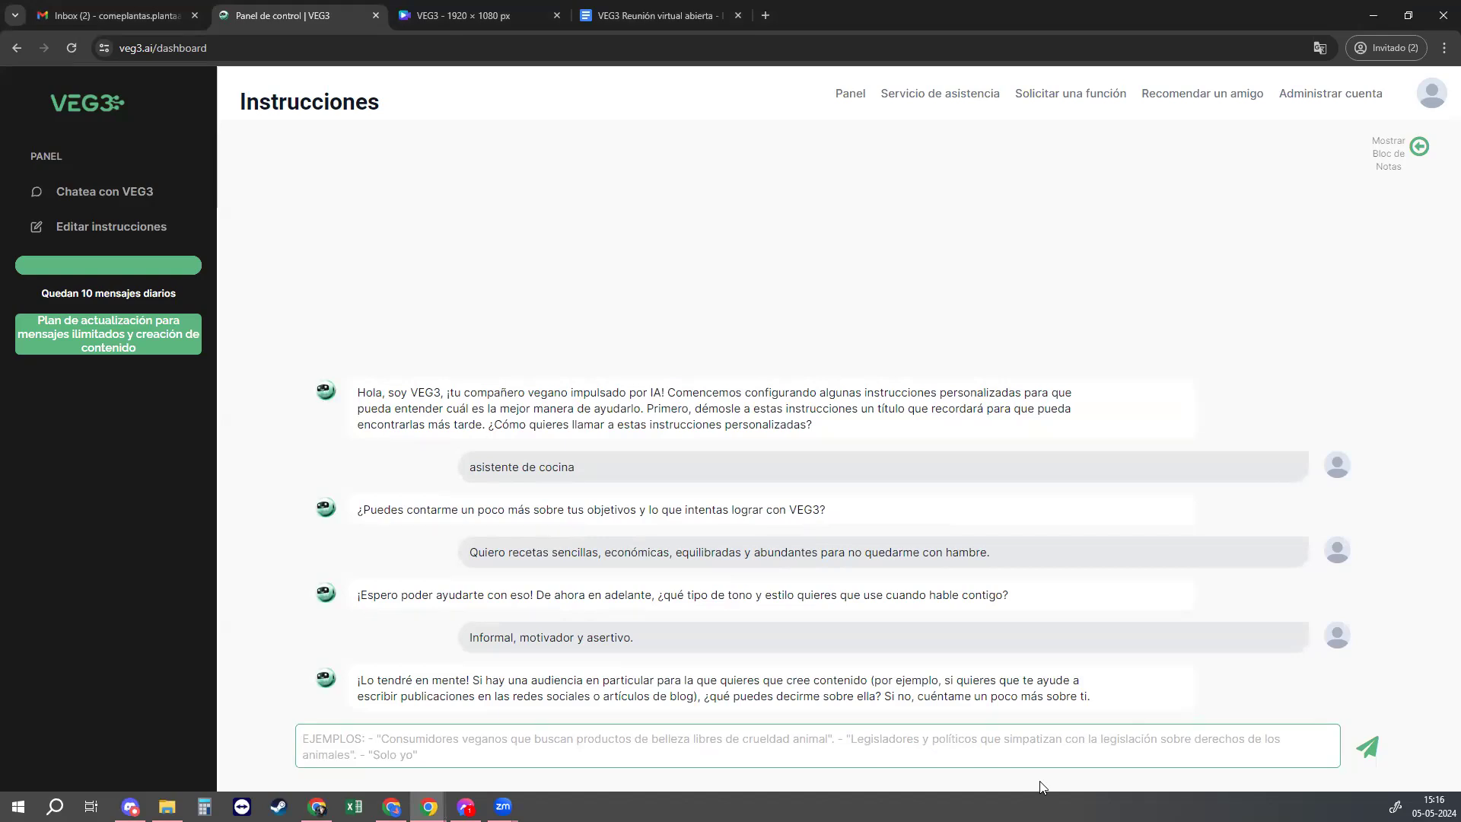
pyautogui.write('Me gusta comer picante, amo las sopas, no me gusta la berenjena')
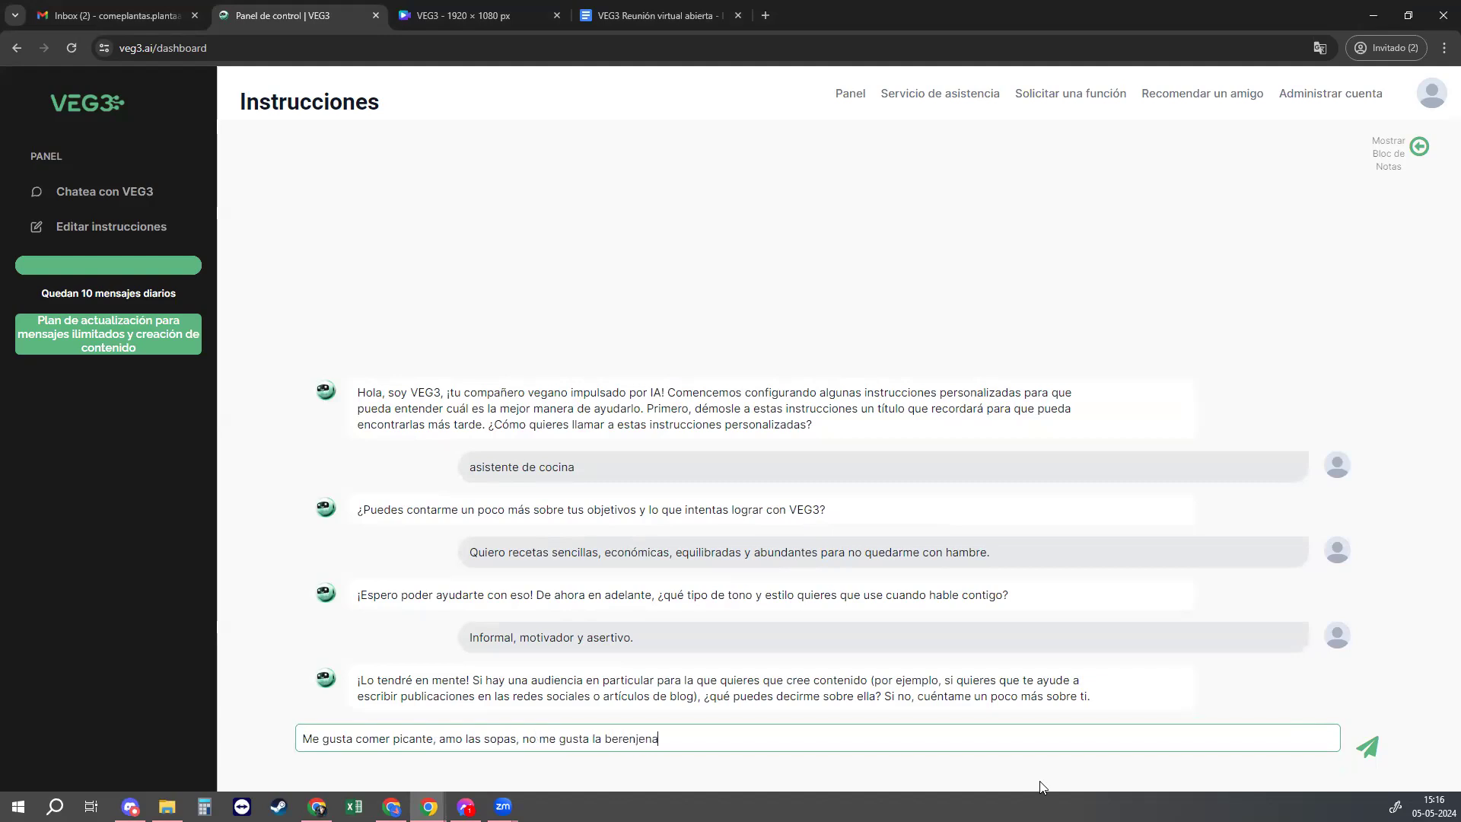
pyautogui.press('Return')
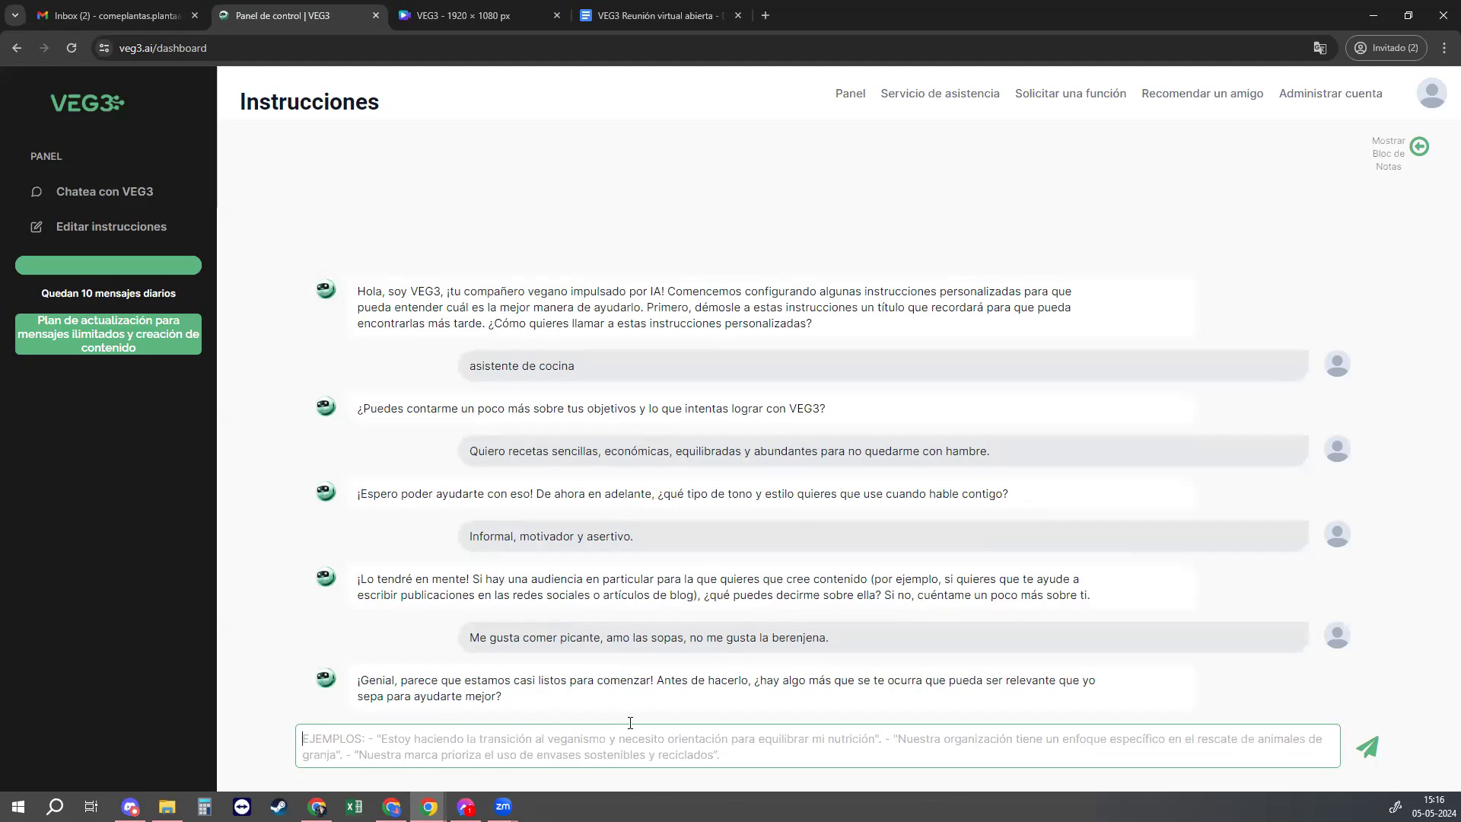
# Step: Send 'Hablo español, soy mujer, me gusta el humor' and go to 'Chatea con VEG3'
pyautogui.write('Hablo')
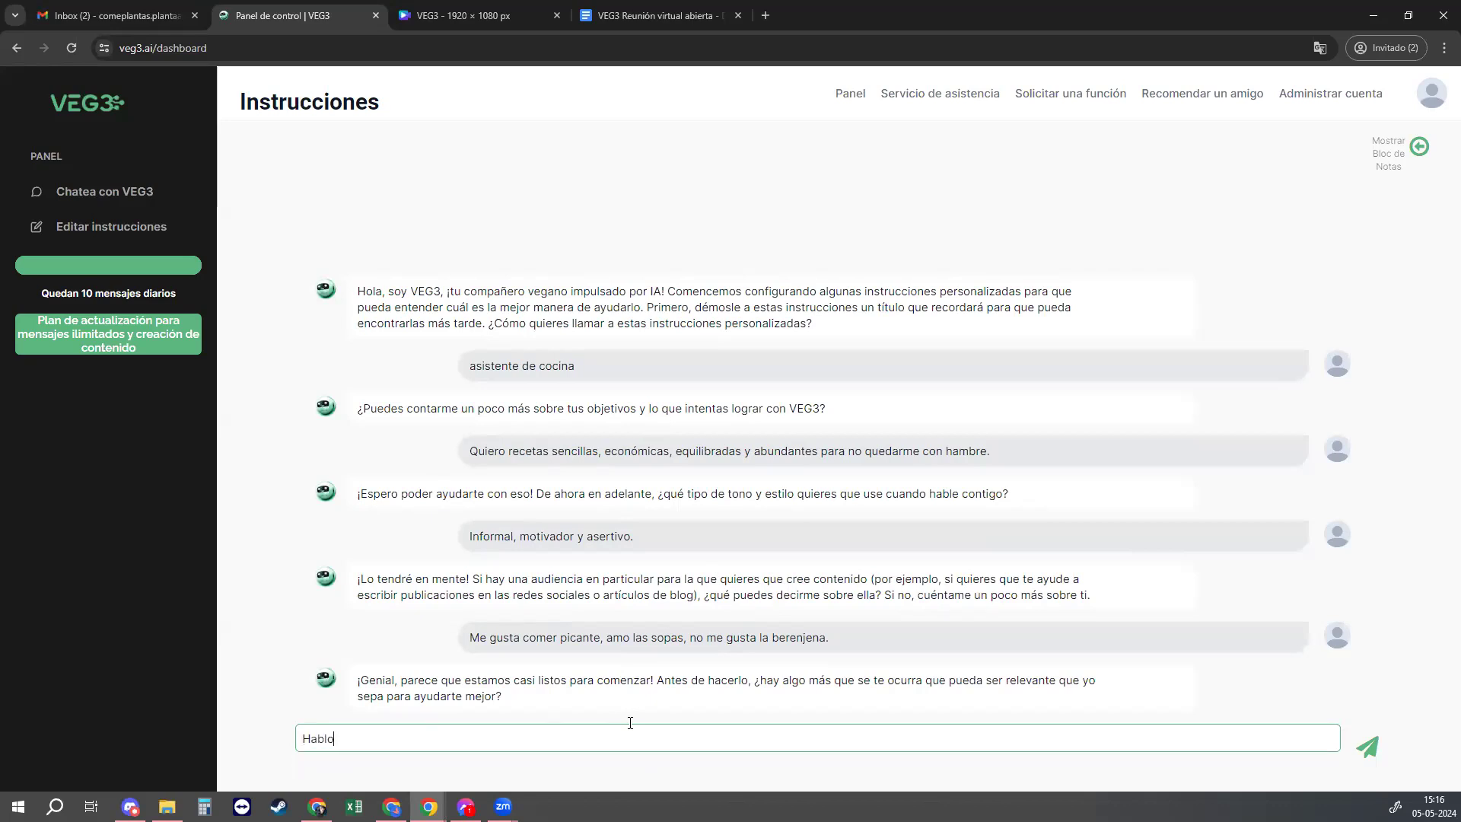
pyautogui.write(' español, soy mujer, me gusta el humor')
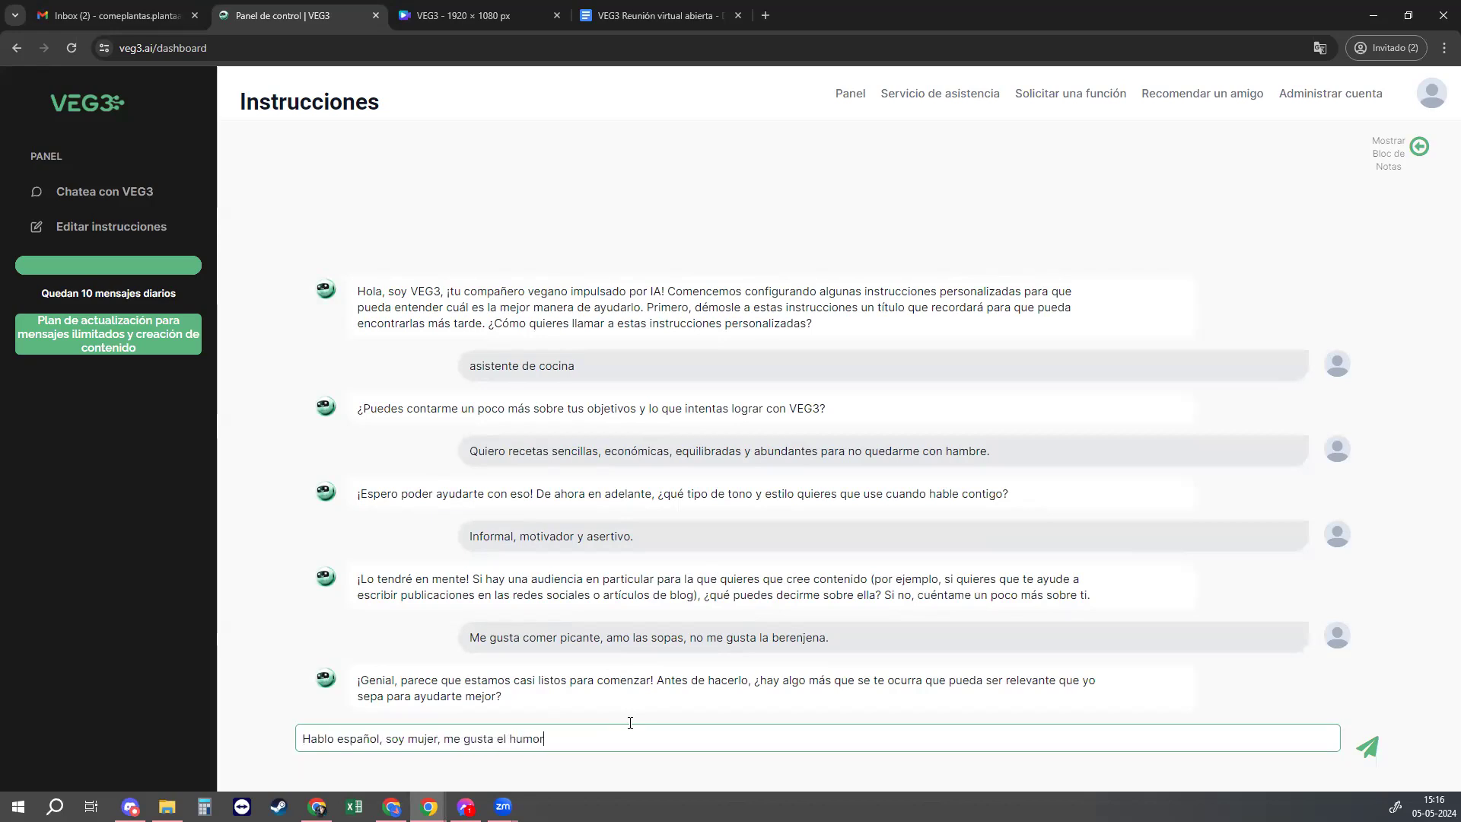
pyautogui.press('Return')
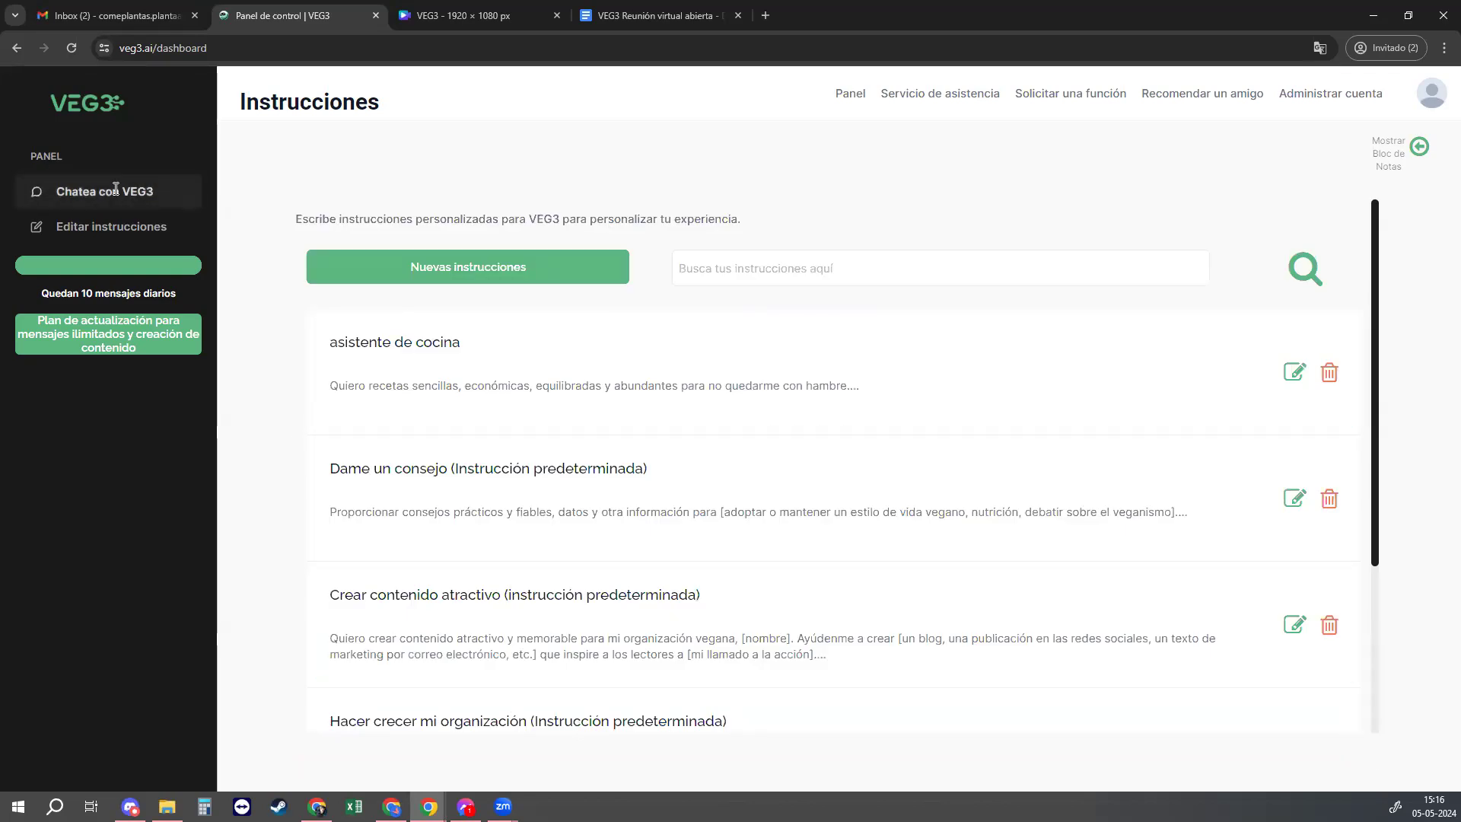
pyautogui.click(89, 193)
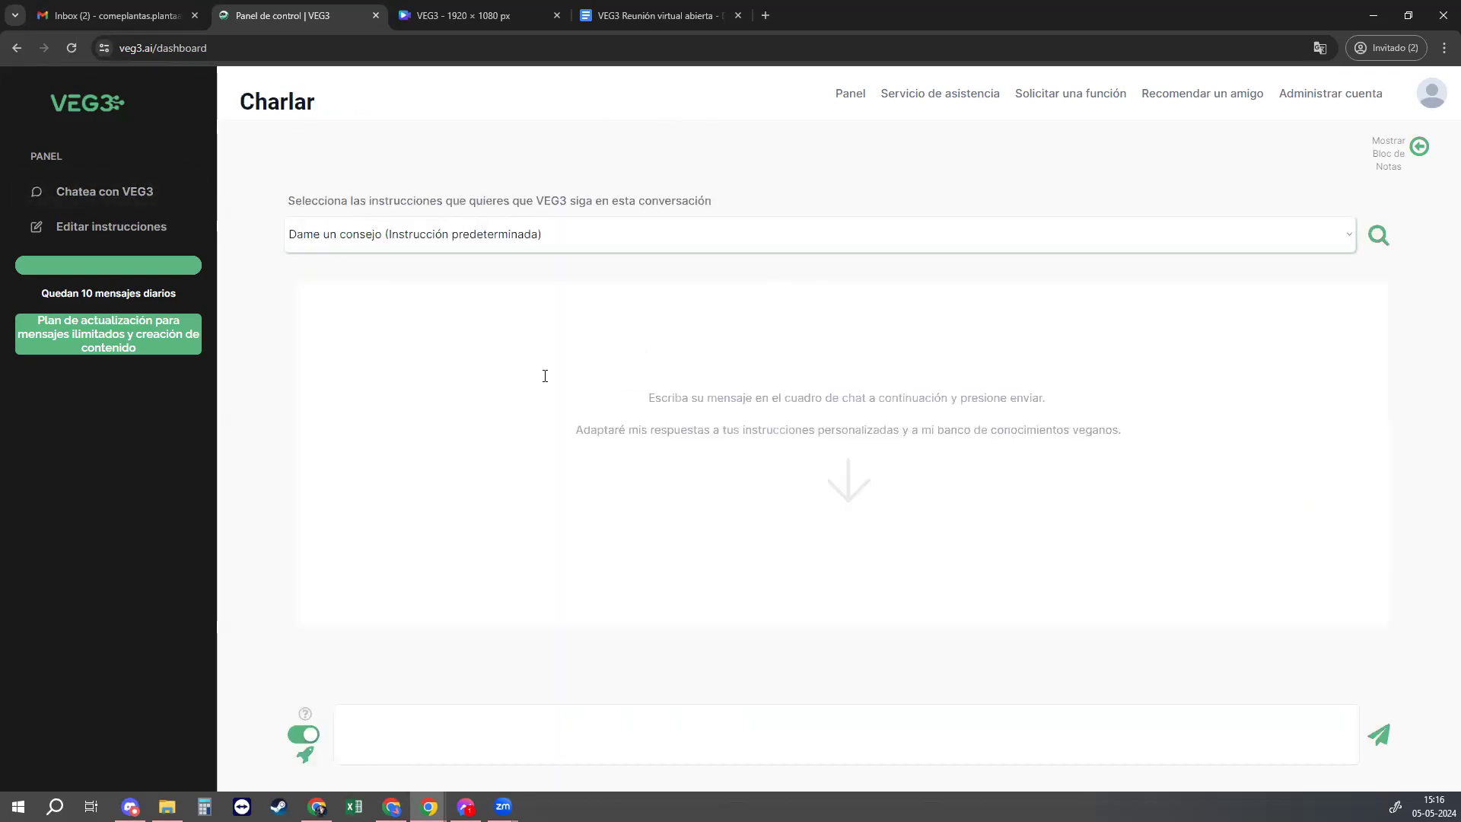
# Step: Check the instruction set list, now including 'asistente de cocina', and reopen it
pyautogui.click(901, 229)
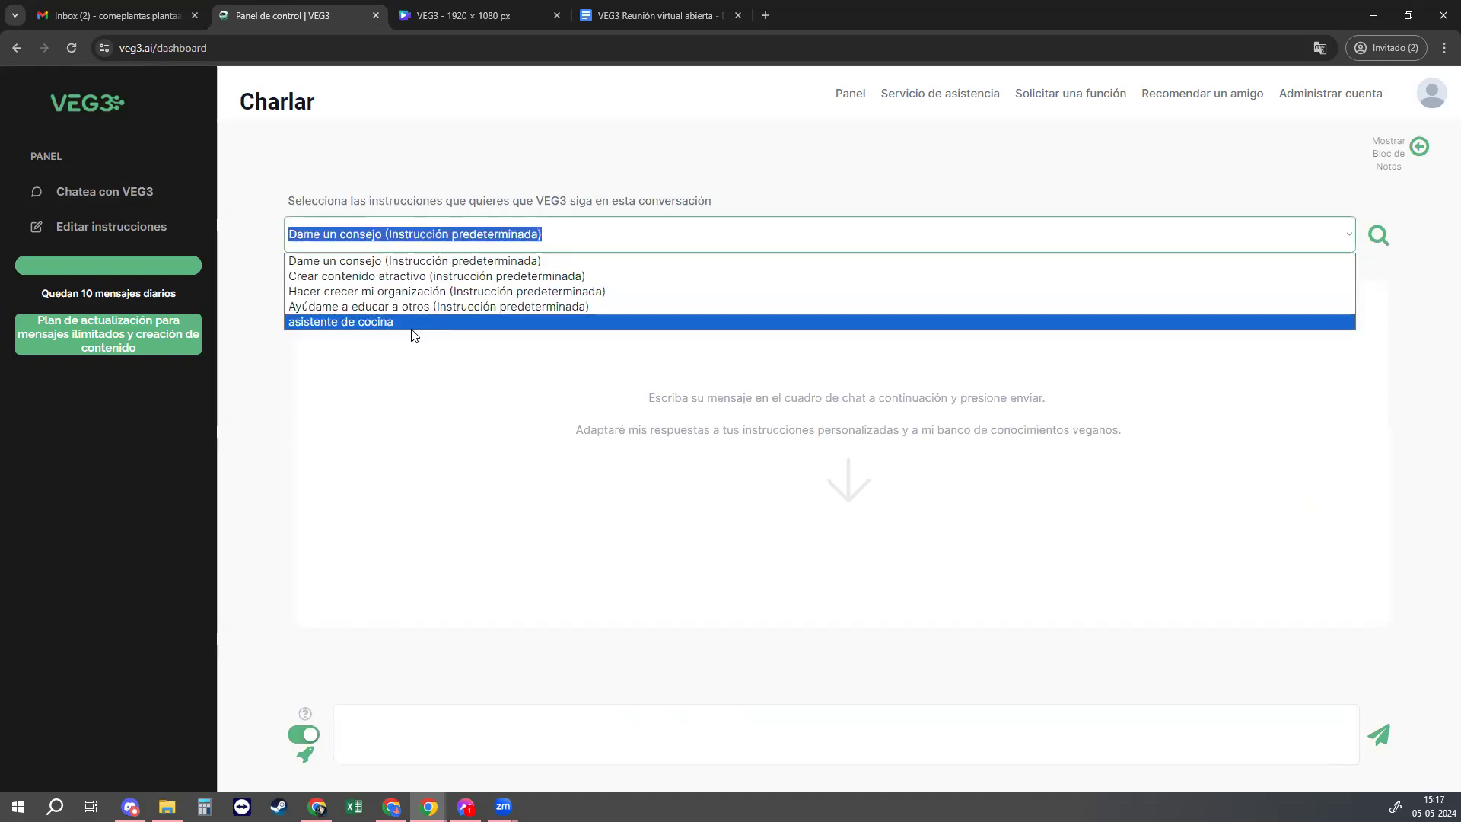
pyautogui.click(669, 184)
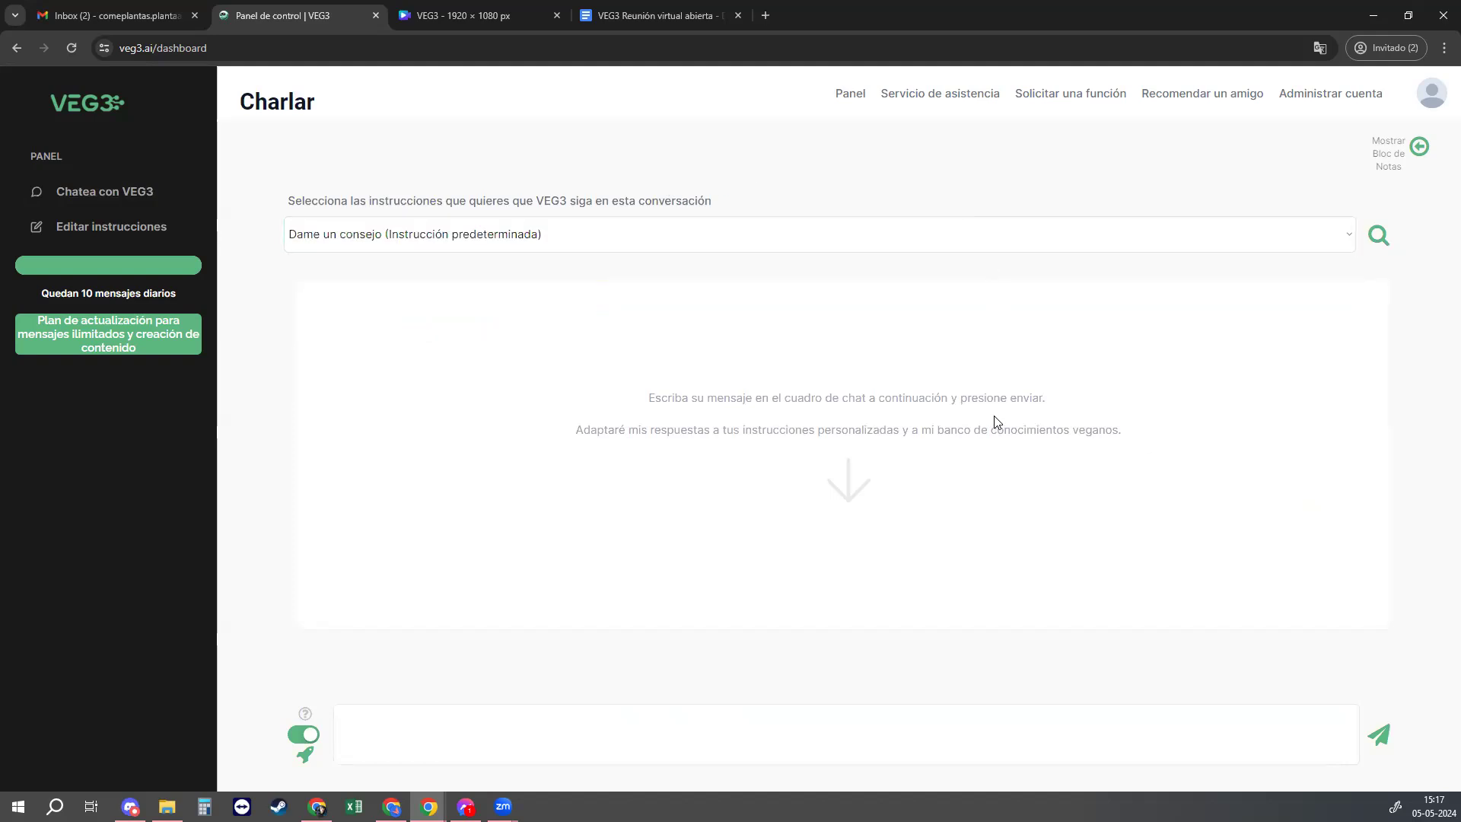
pyautogui.click(318, 807)
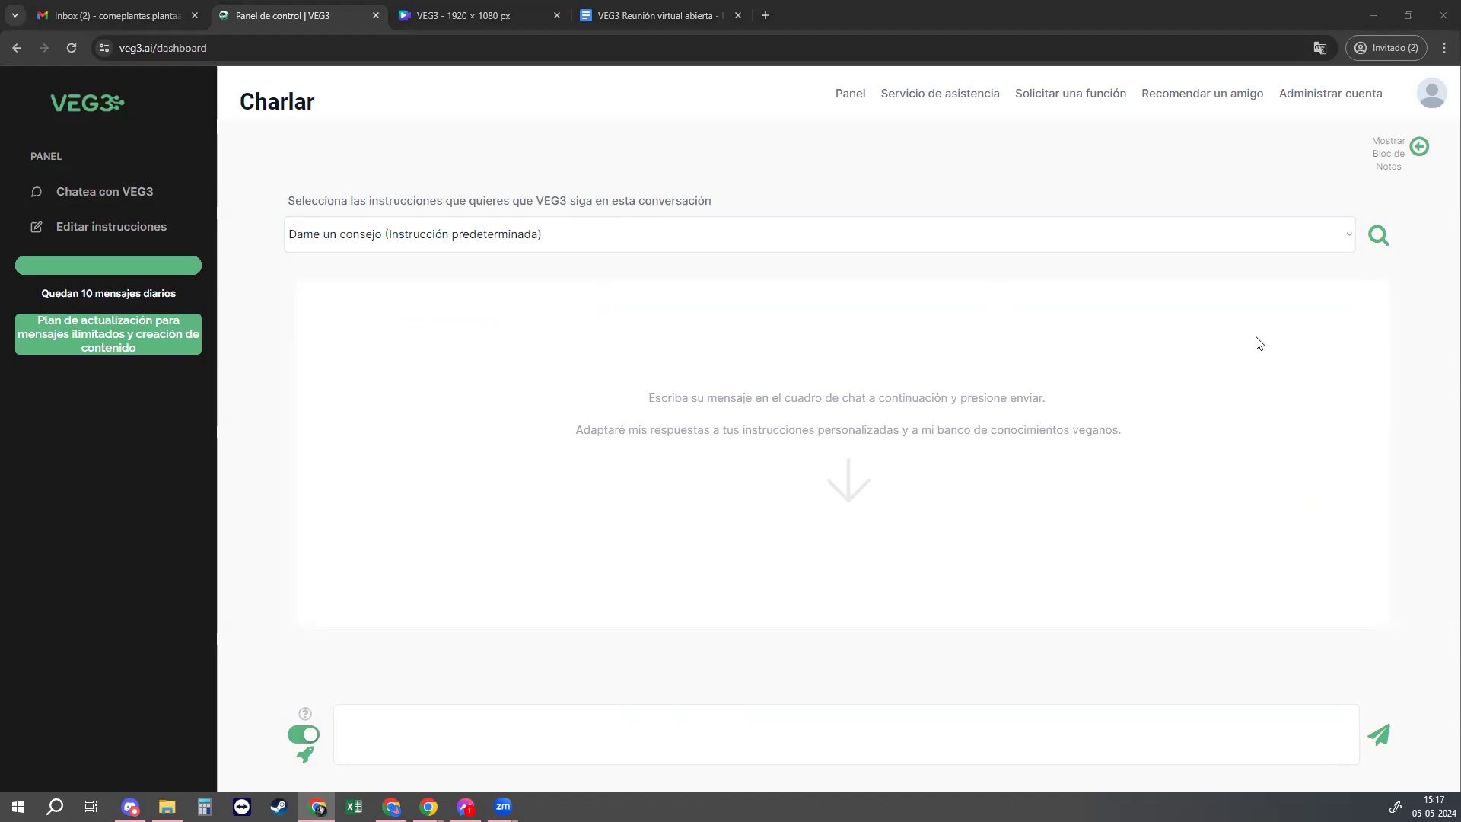
pyautogui.click(995, 229)
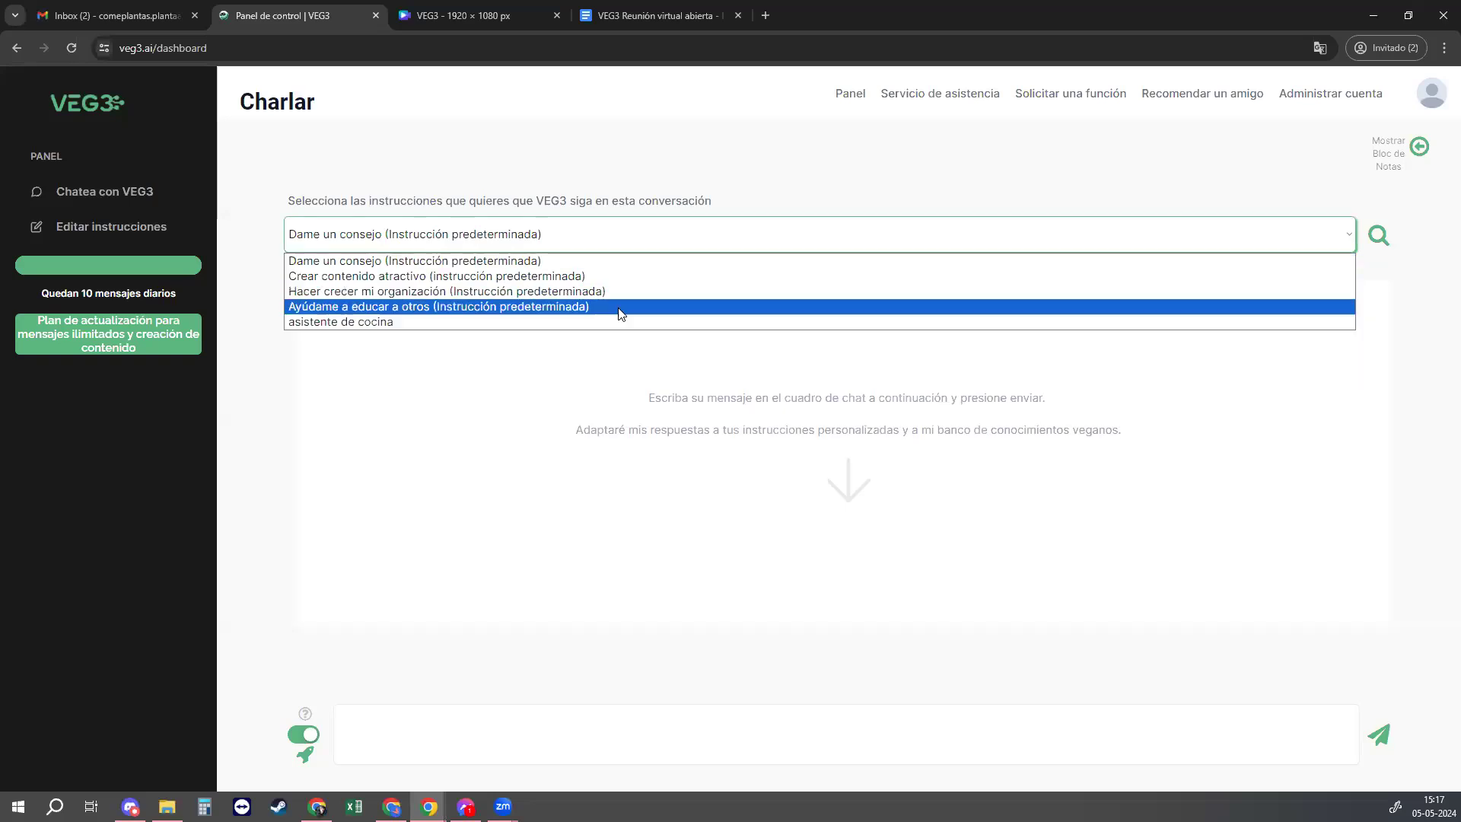
pyautogui.click(820, 181)
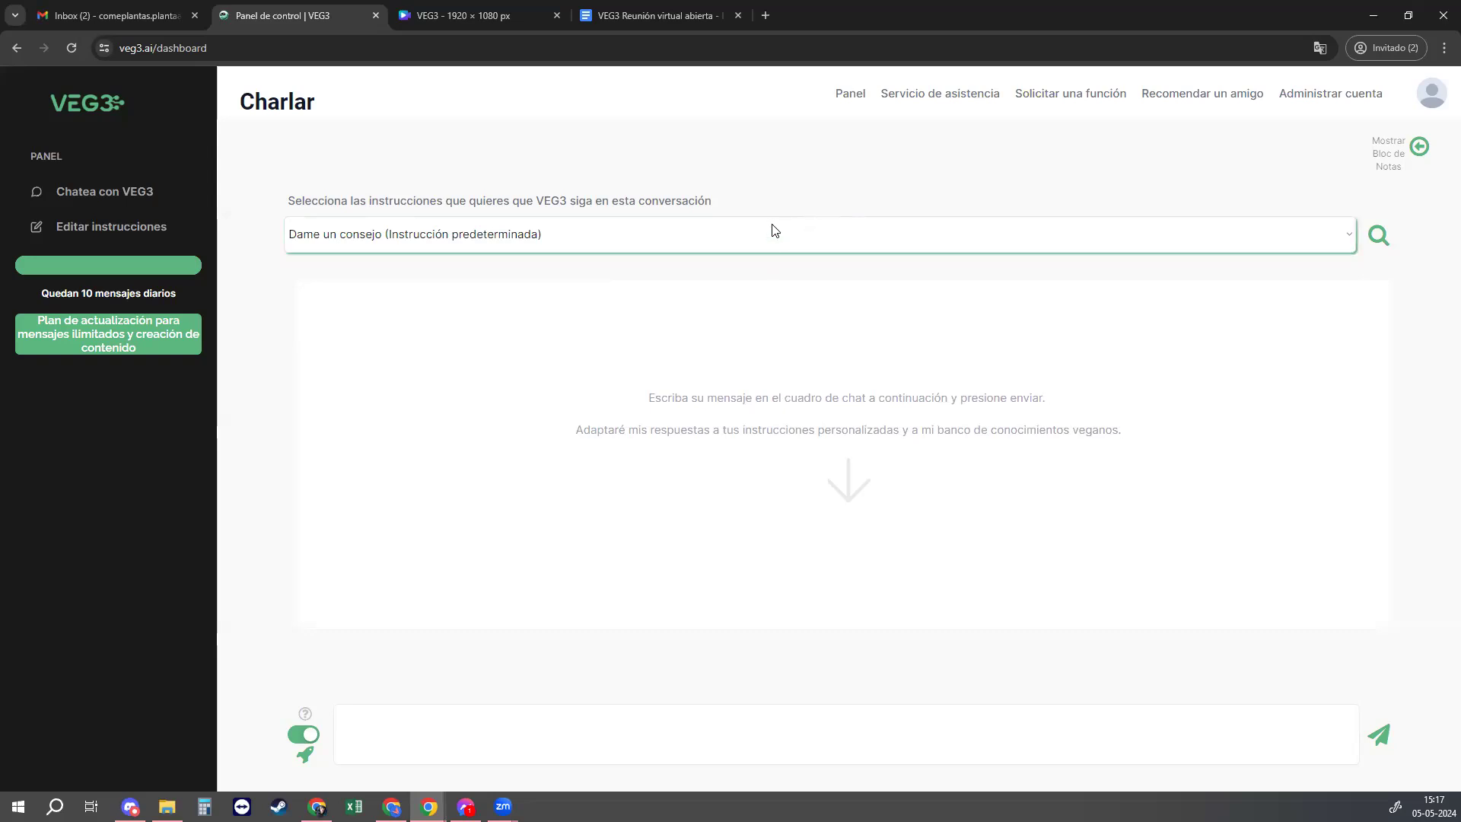
pyautogui.click(810, 242)
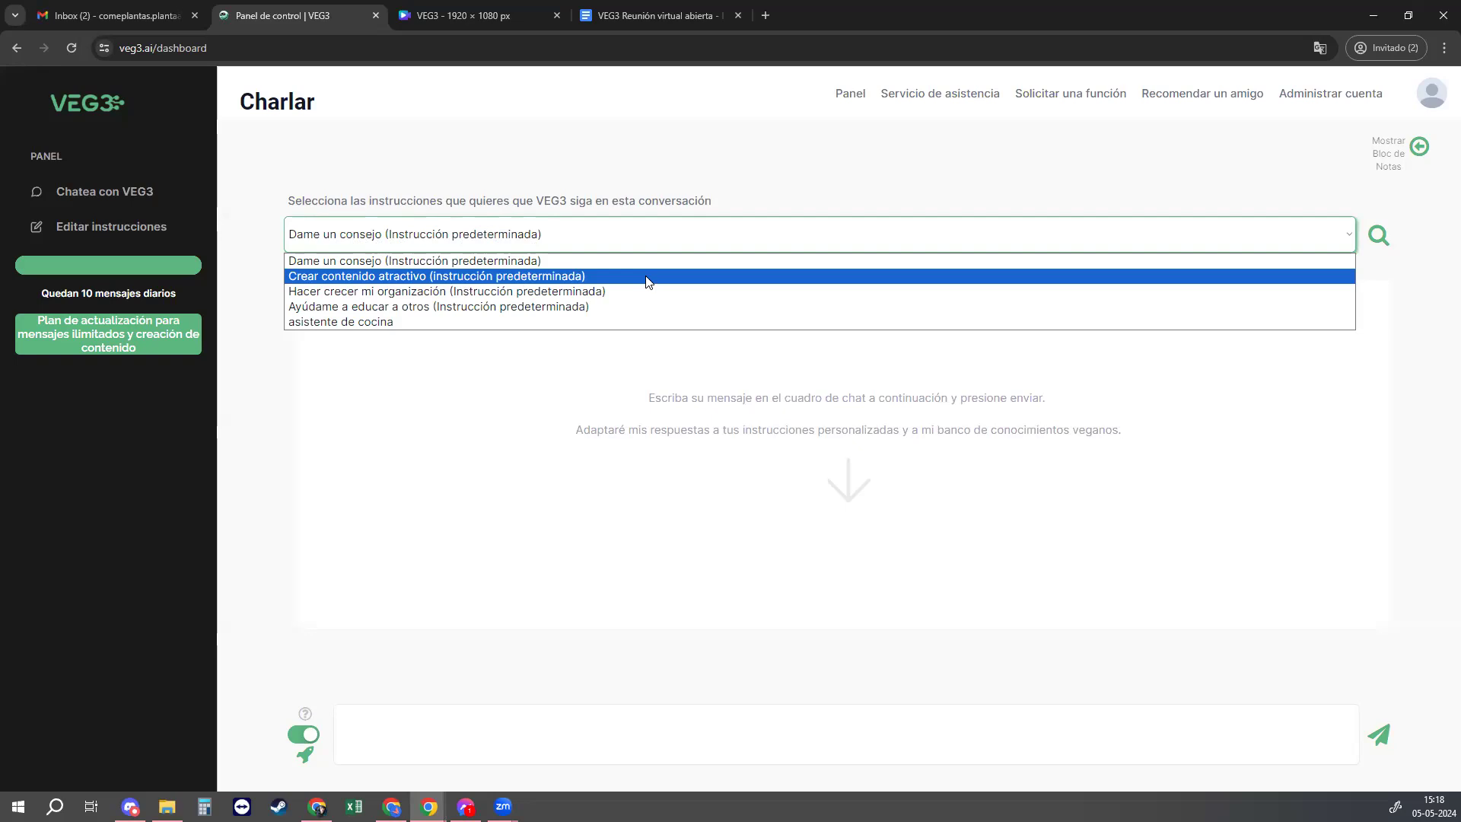
# Step: Switch to 'Crear contenido atractivo' and send the pasted Instagram post request
pyautogui.click(648, 276)
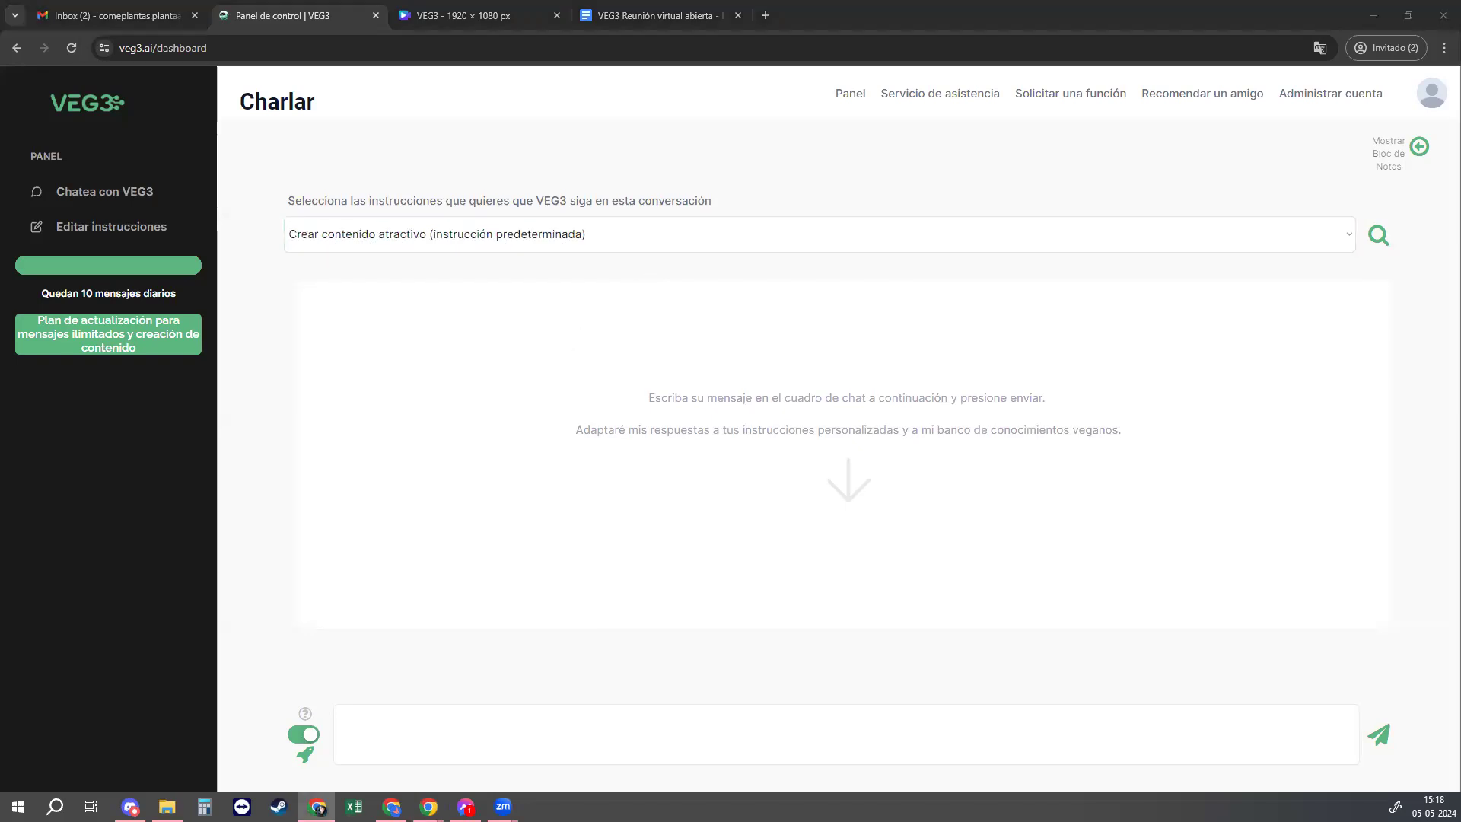
pyautogui.click(706, 727)
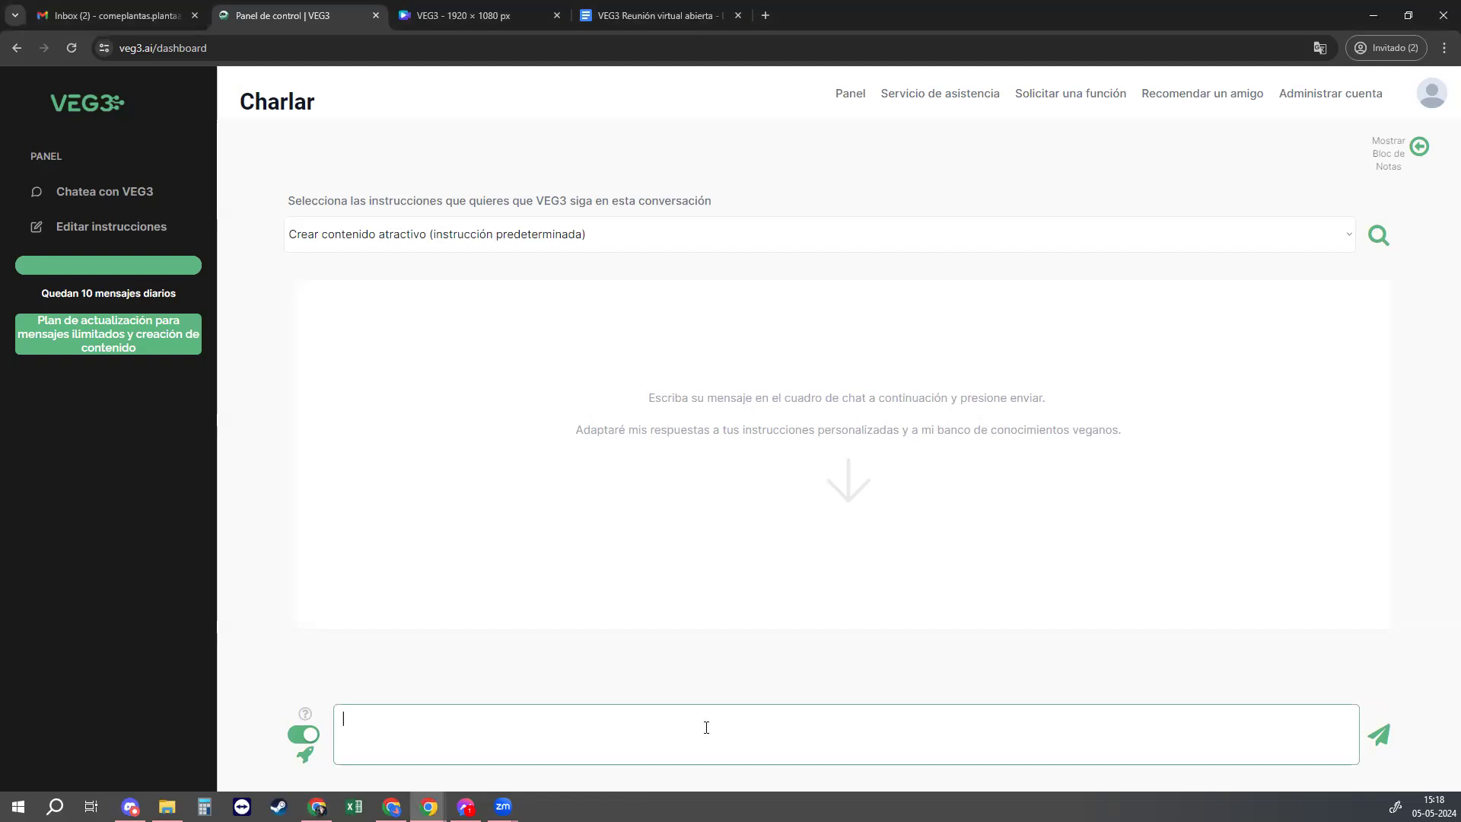
pyautogui.write('Publicación para Instagram respecto a por qué los veganos no comemos huevos de gallinas "libres".')
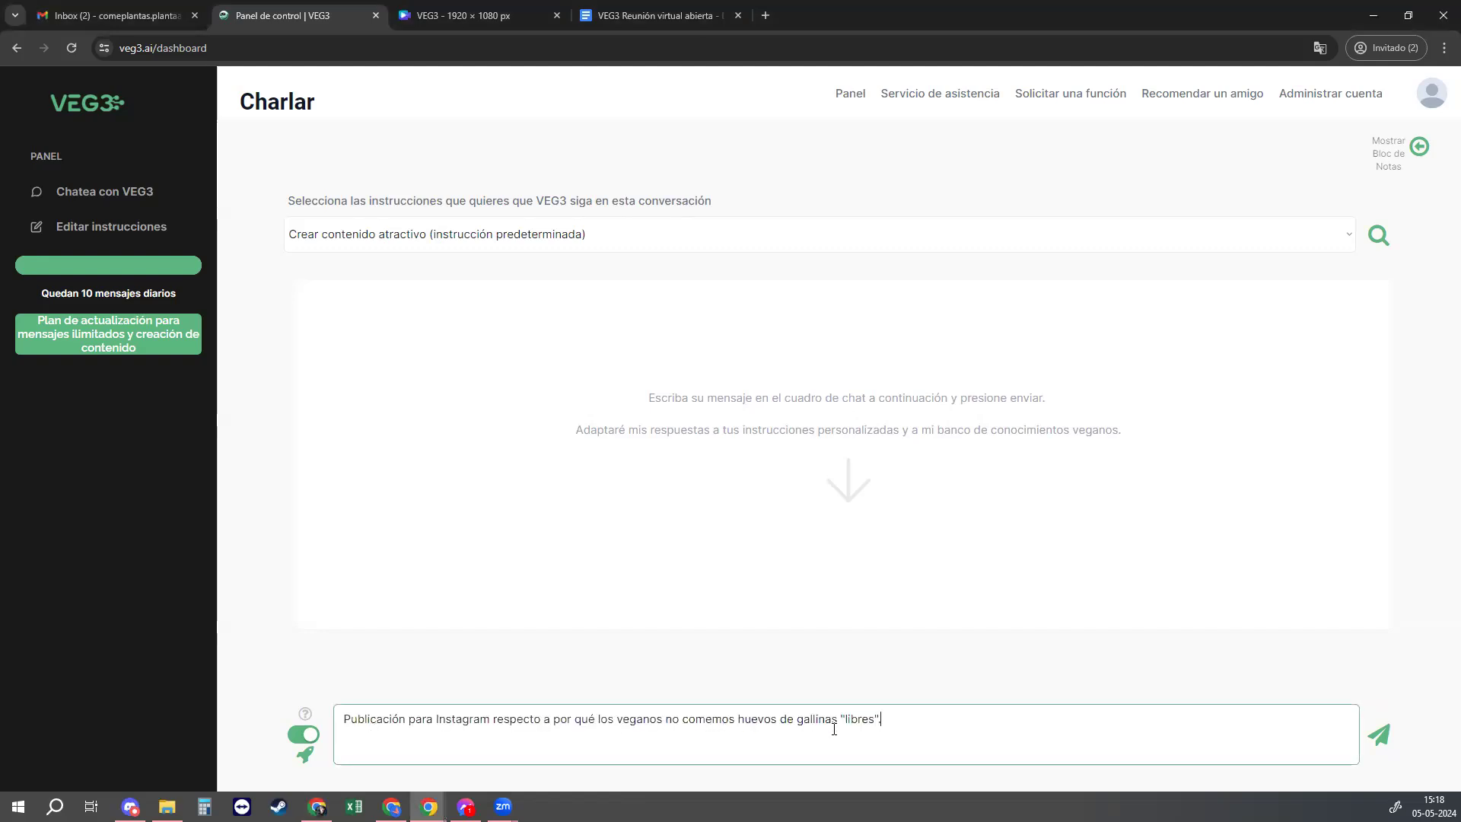
pyautogui.click(1378, 734)
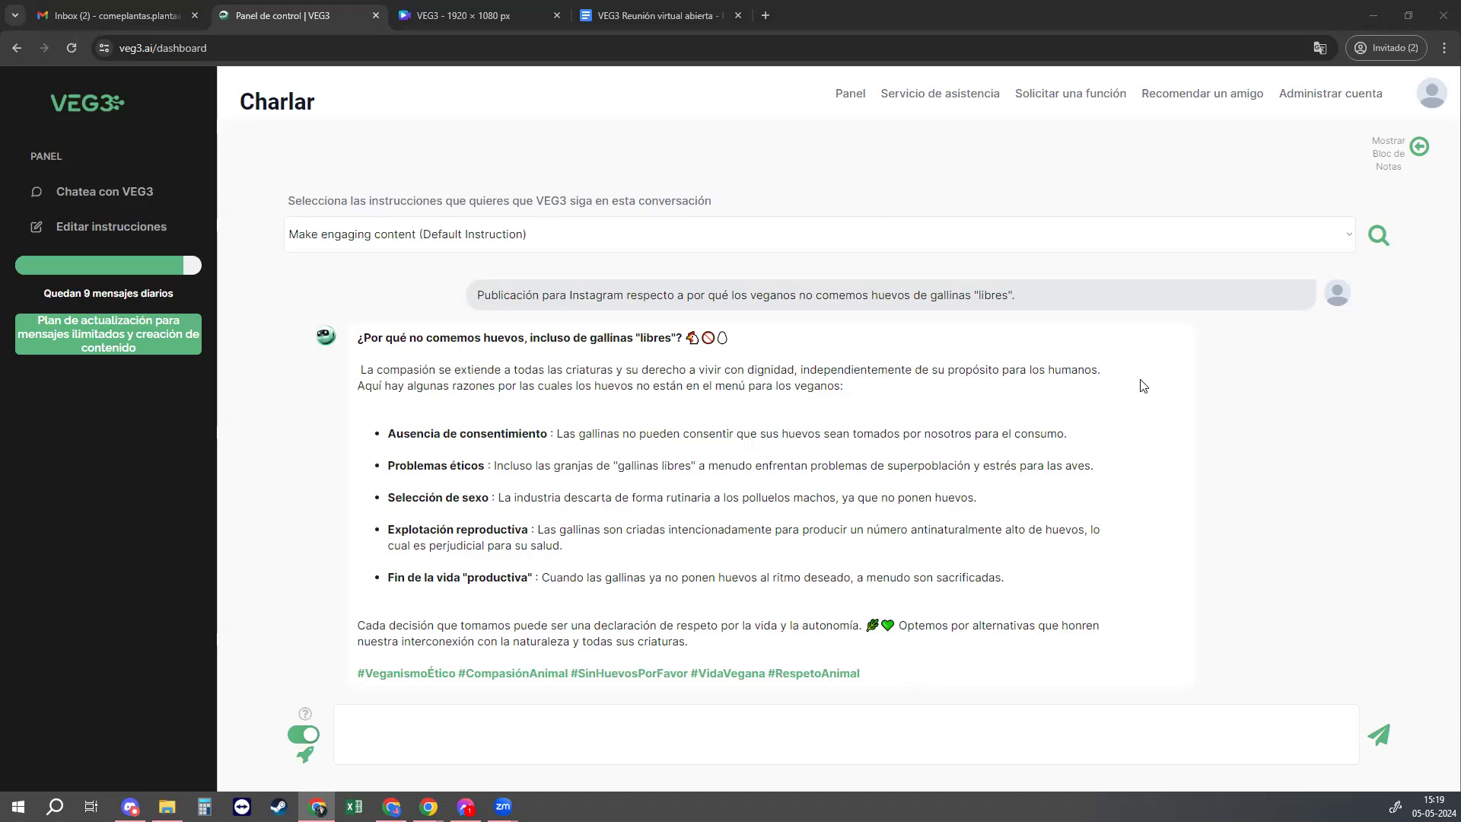
pyautogui.click(999, 240)
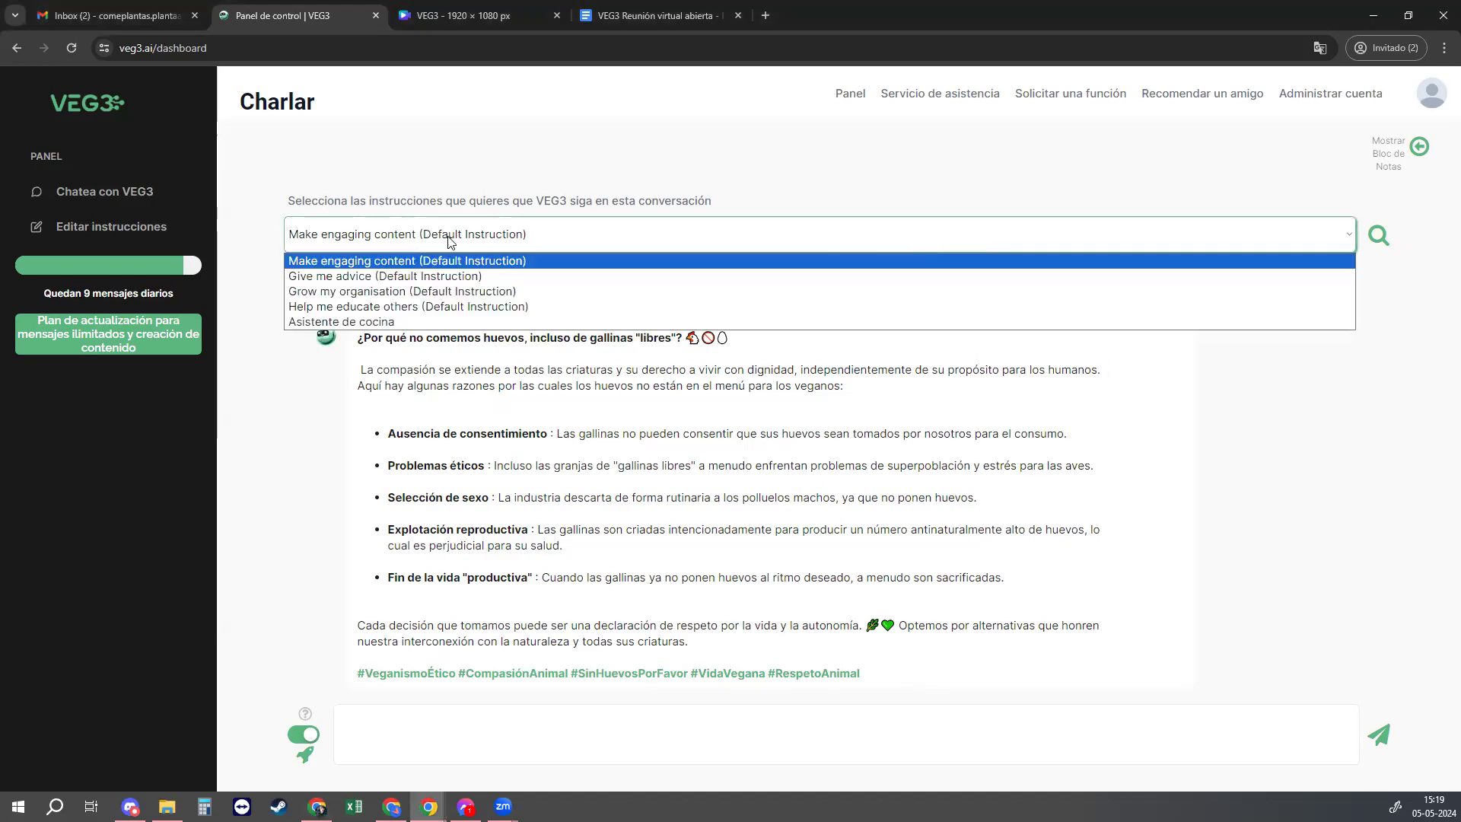
# Step: Under 'Asistente de cocina', send the cheap gluten-free lunch request and get a chickpea-vegetable soup recipe
pyautogui.click(466, 326)
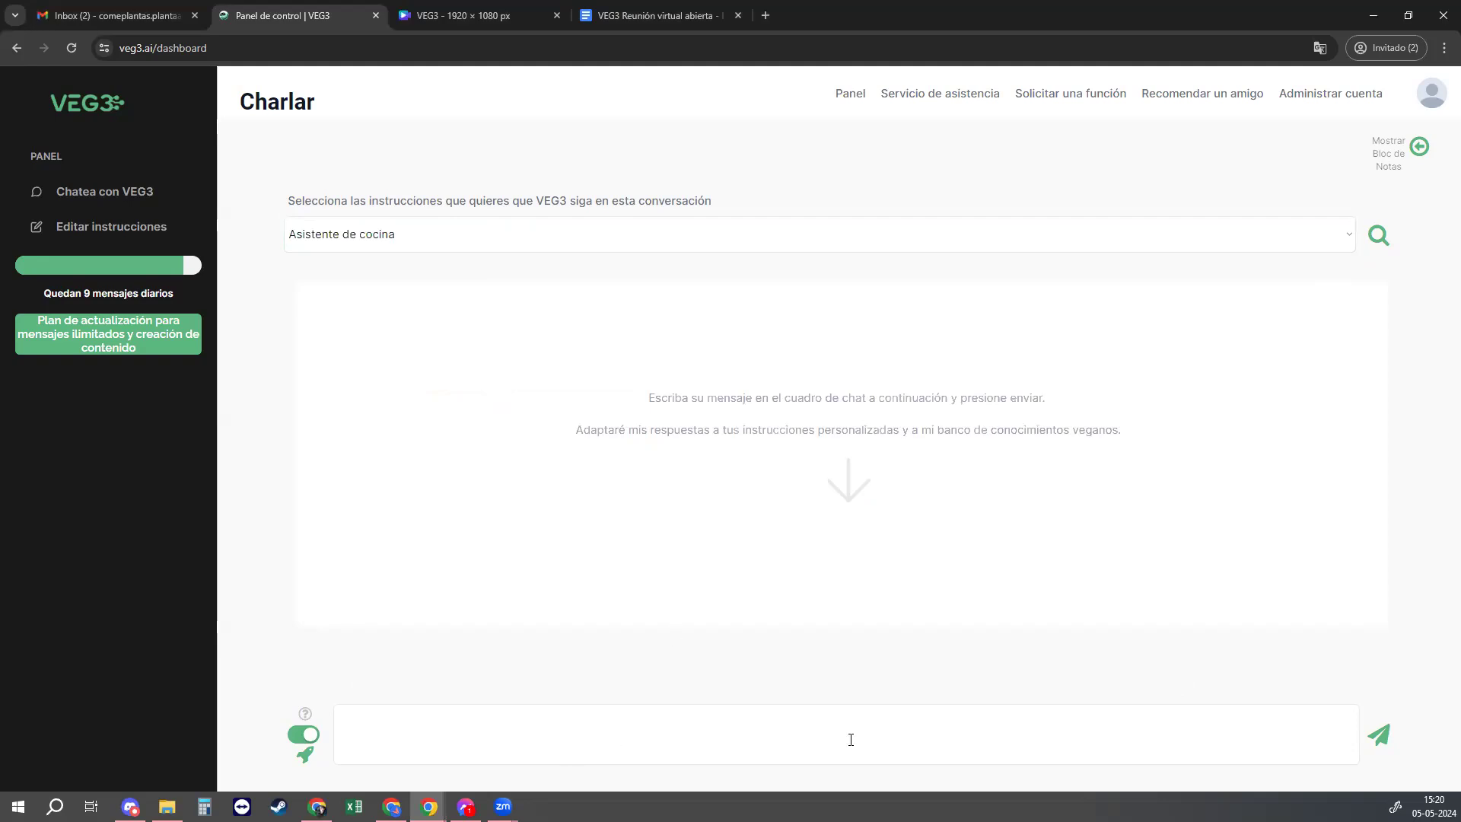
pyautogui.click(318, 807)
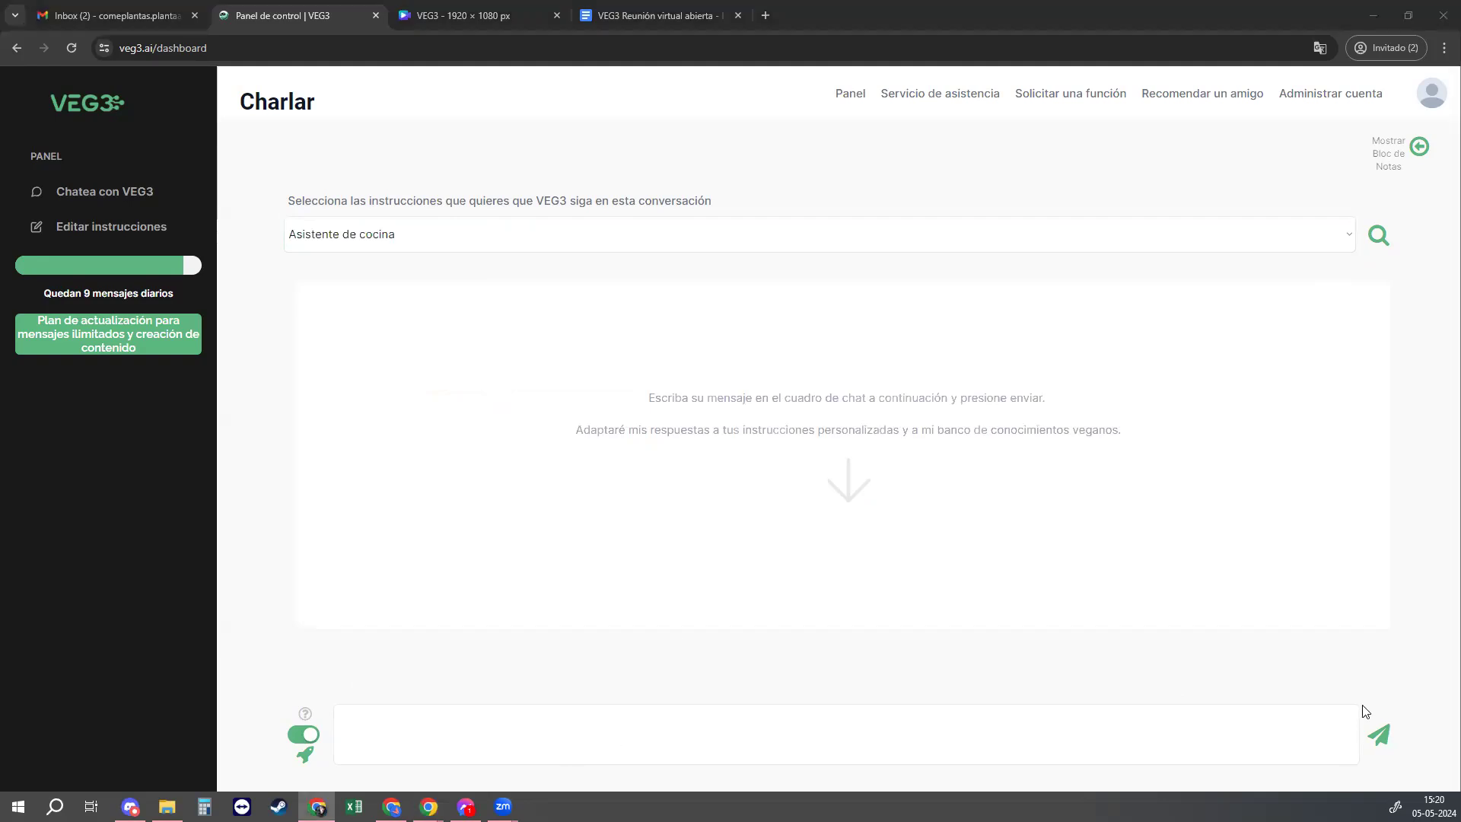
pyautogui.click(613, 718)
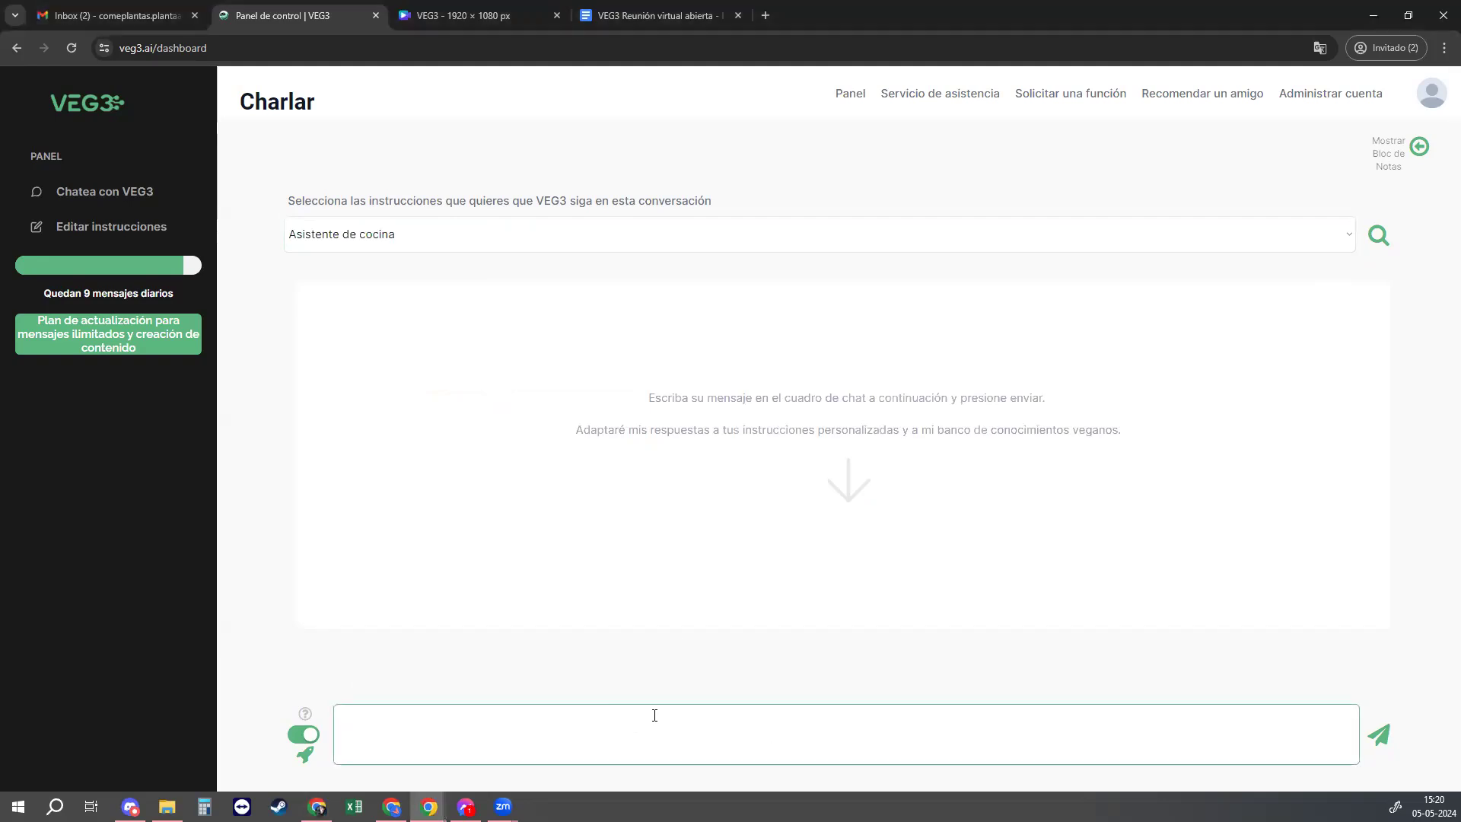
pyautogui.write('Receta de almuerzo sin gluten, de bajo costo y en media hora o menos. Tengo pocos vegetales.')
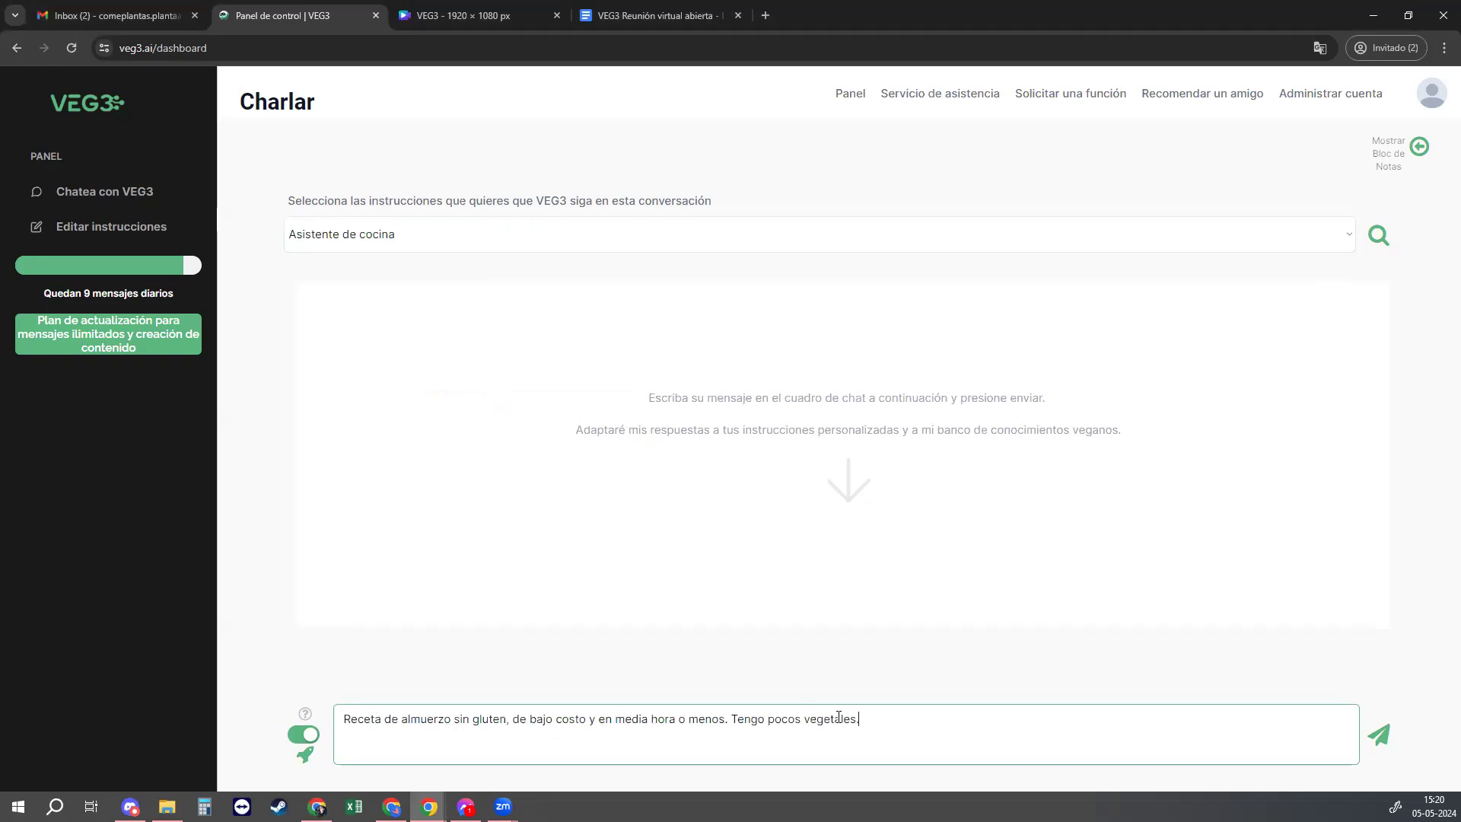
pyautogui.click(999, 706)
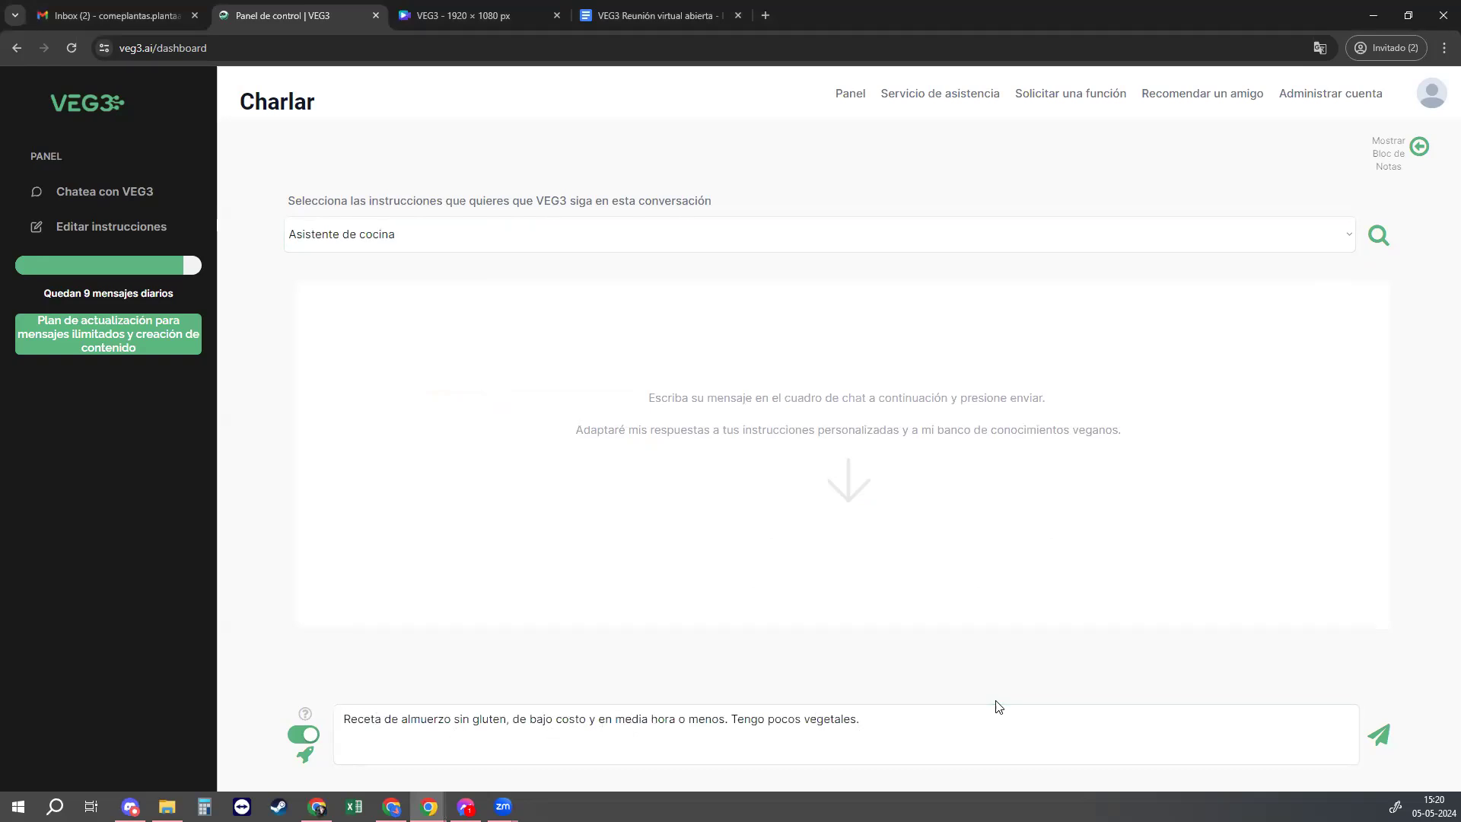
pyautogui.click(970, 728)
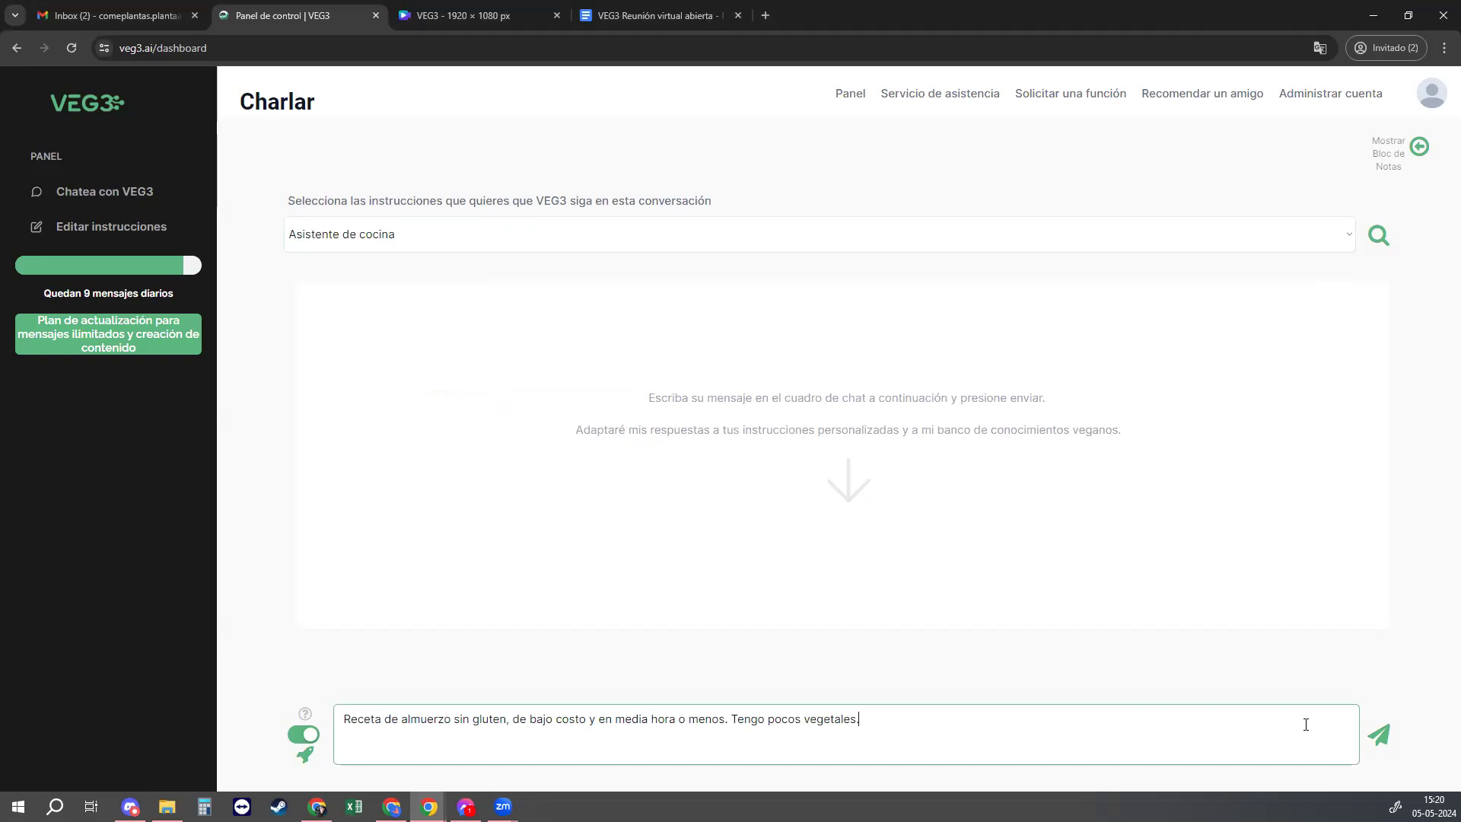
pyautogui.click(1378, 744)
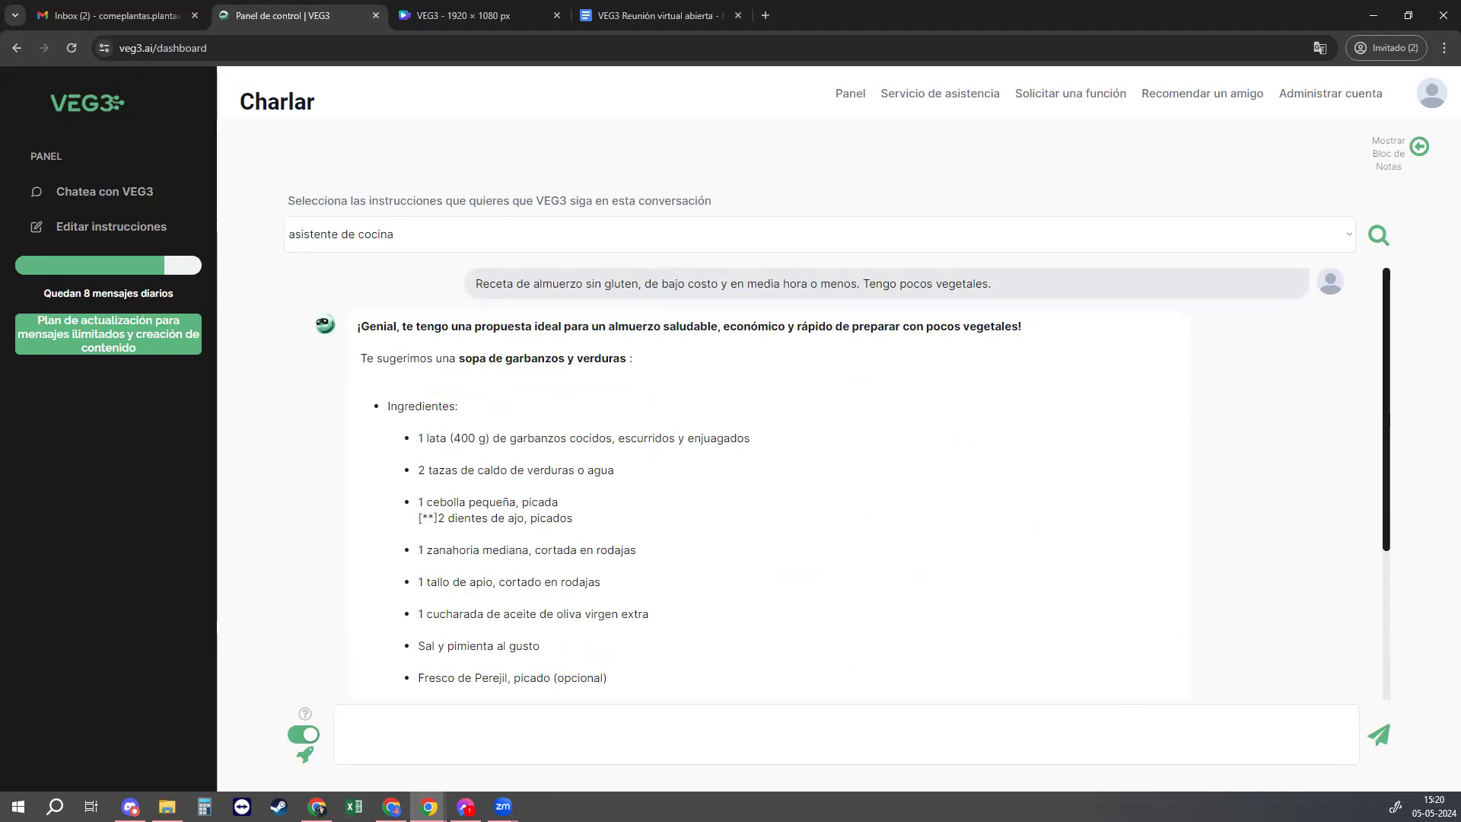
pyautogui.moveTo(44, 296); pyautogui.dragTo(267, 289)
pyautogui.click(350, 301)
pyautogui.scroll(-1, 525, 684)
pyautogui.scroll(-3, 523, 669)
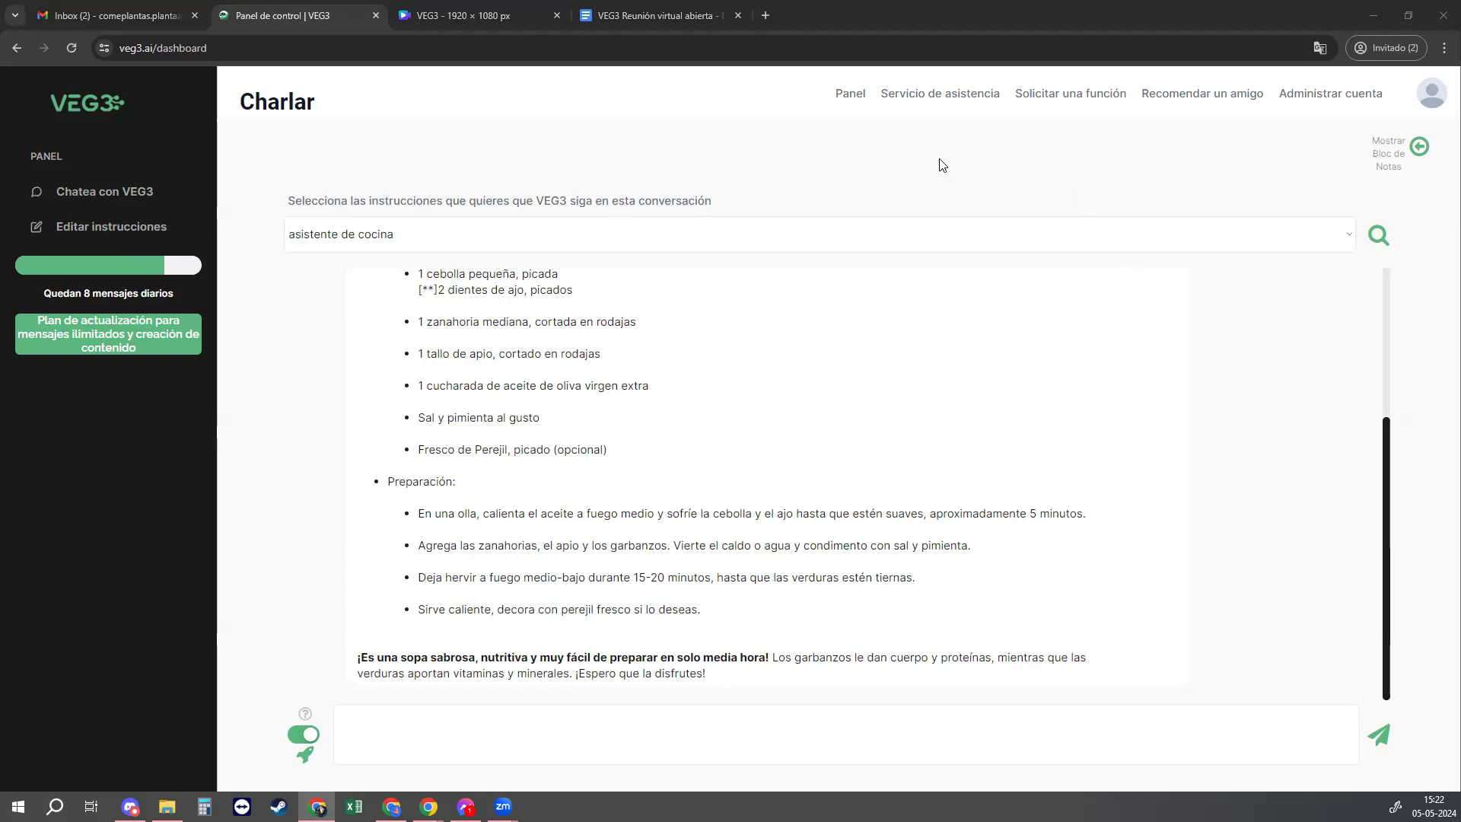
# Step: Select 'Ayúdame a educar a otros' and send the claim 'Ser vegan es aburrido y difícil'
pyautogui.click(916, 239)
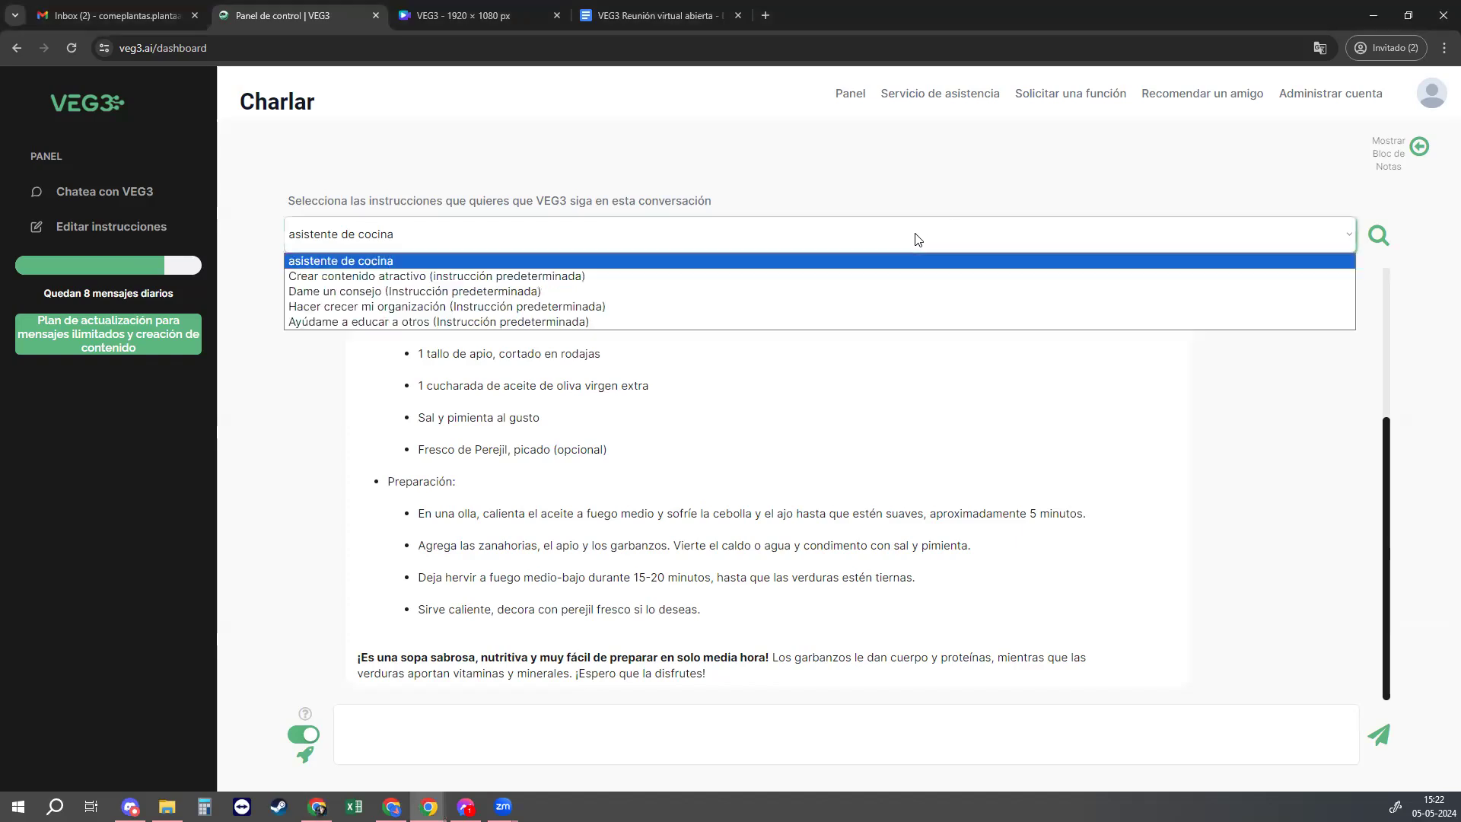
pyautogui.click(367, 323)
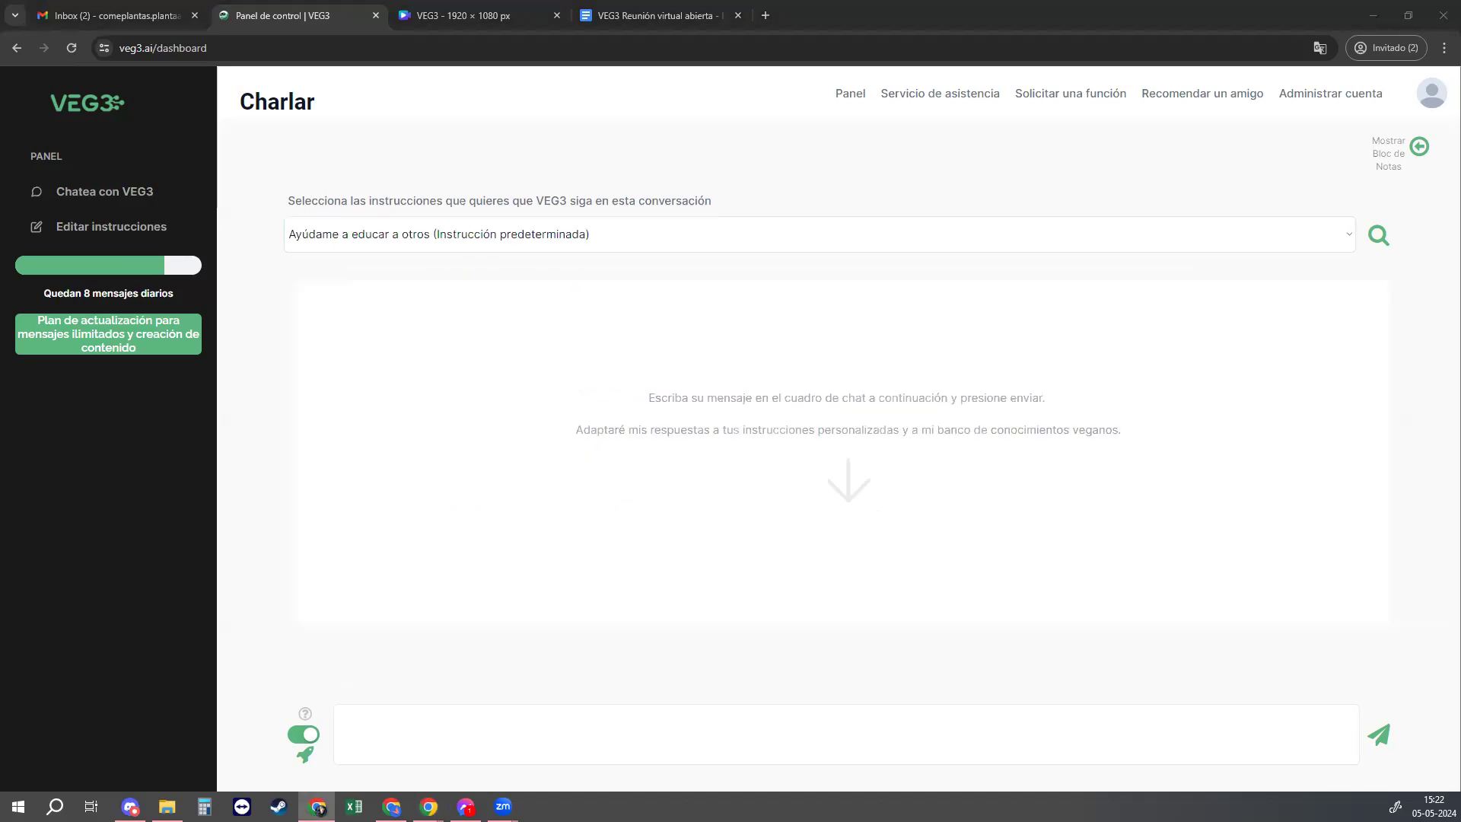
pyautogui.click(604, 716)
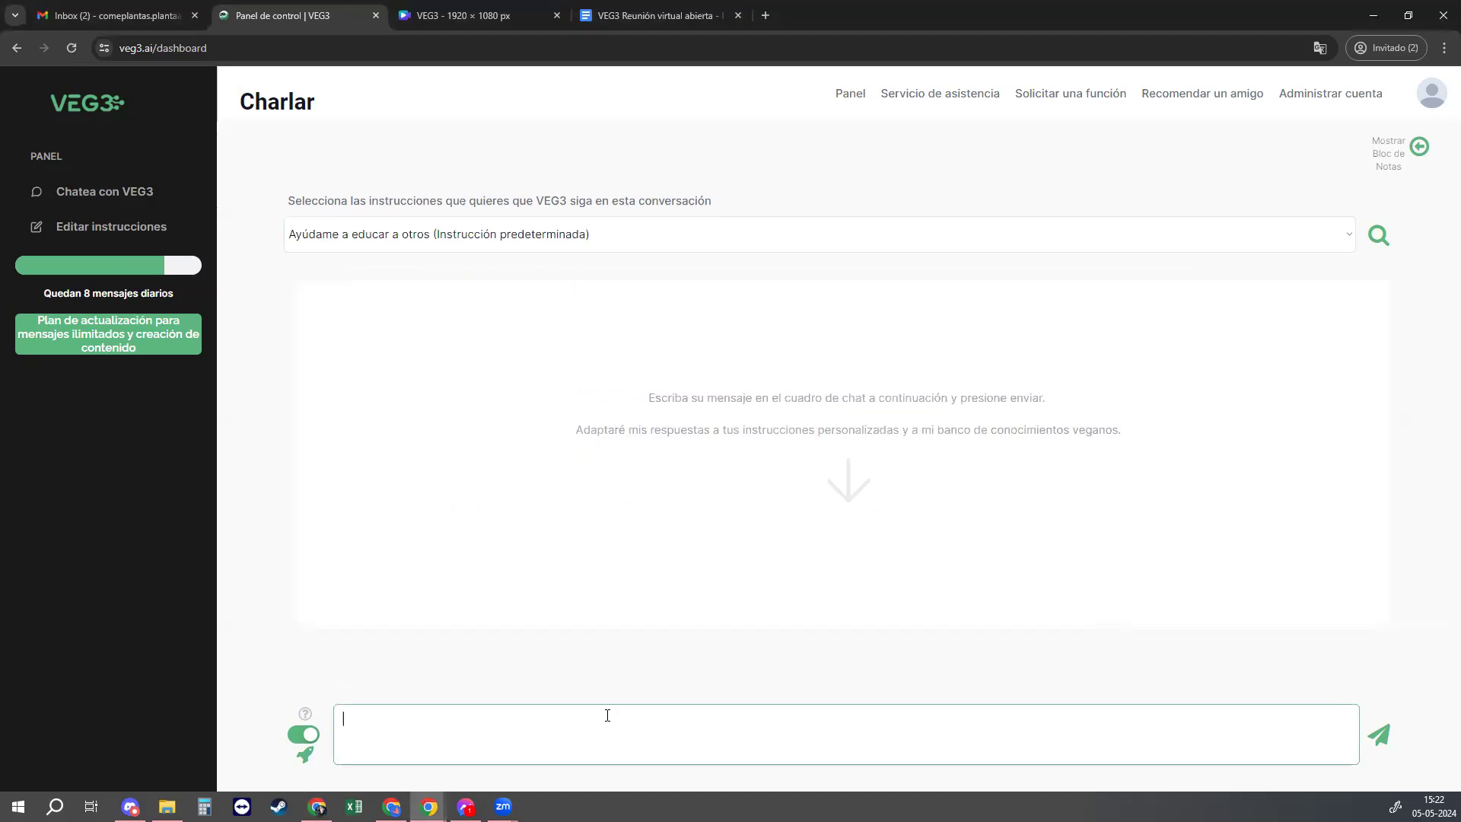
pyautogui.write('"Ser vegan es aburrido y difícil"')
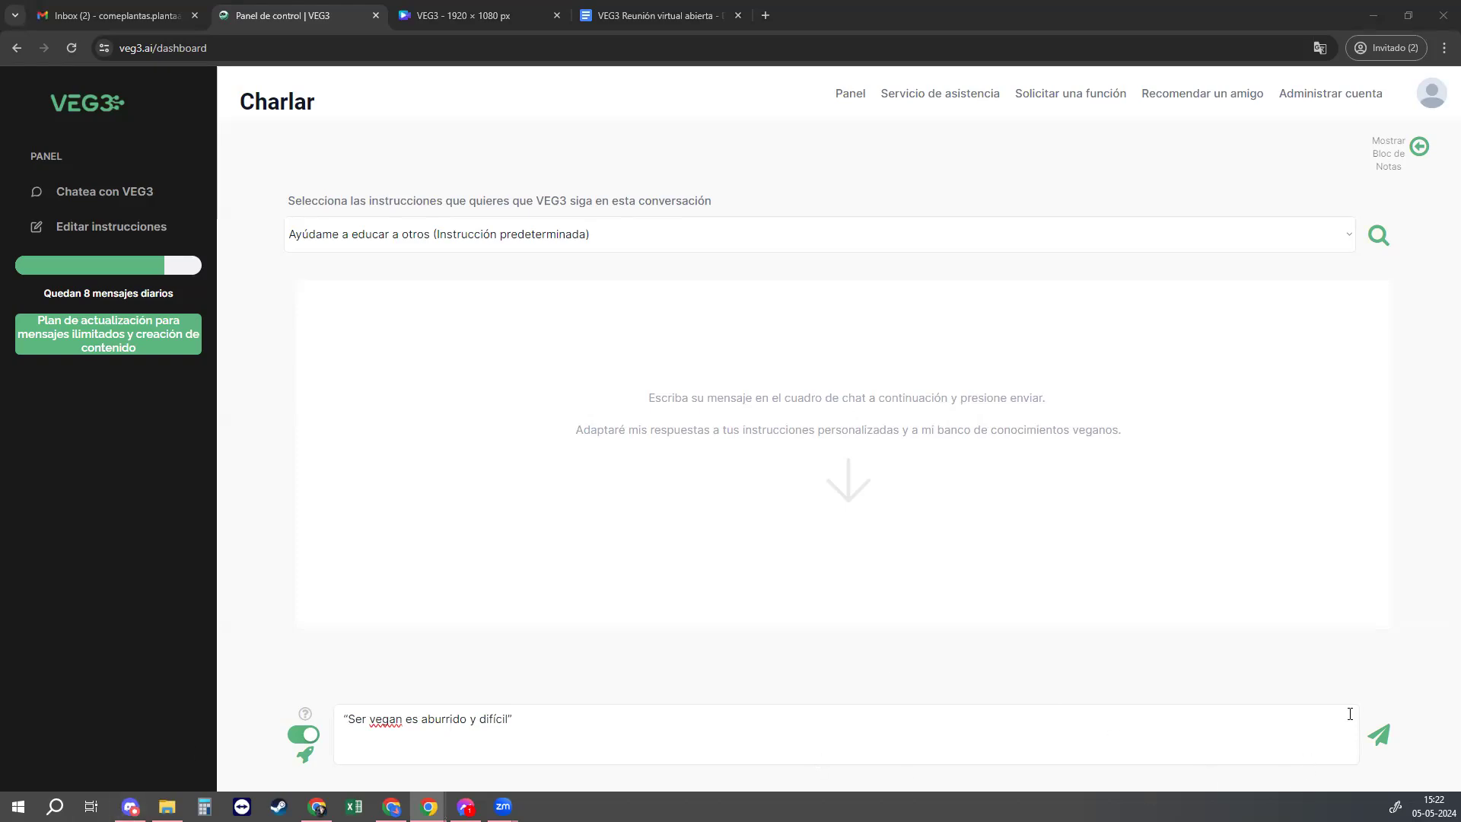
pyautogui.click(1378, 734)
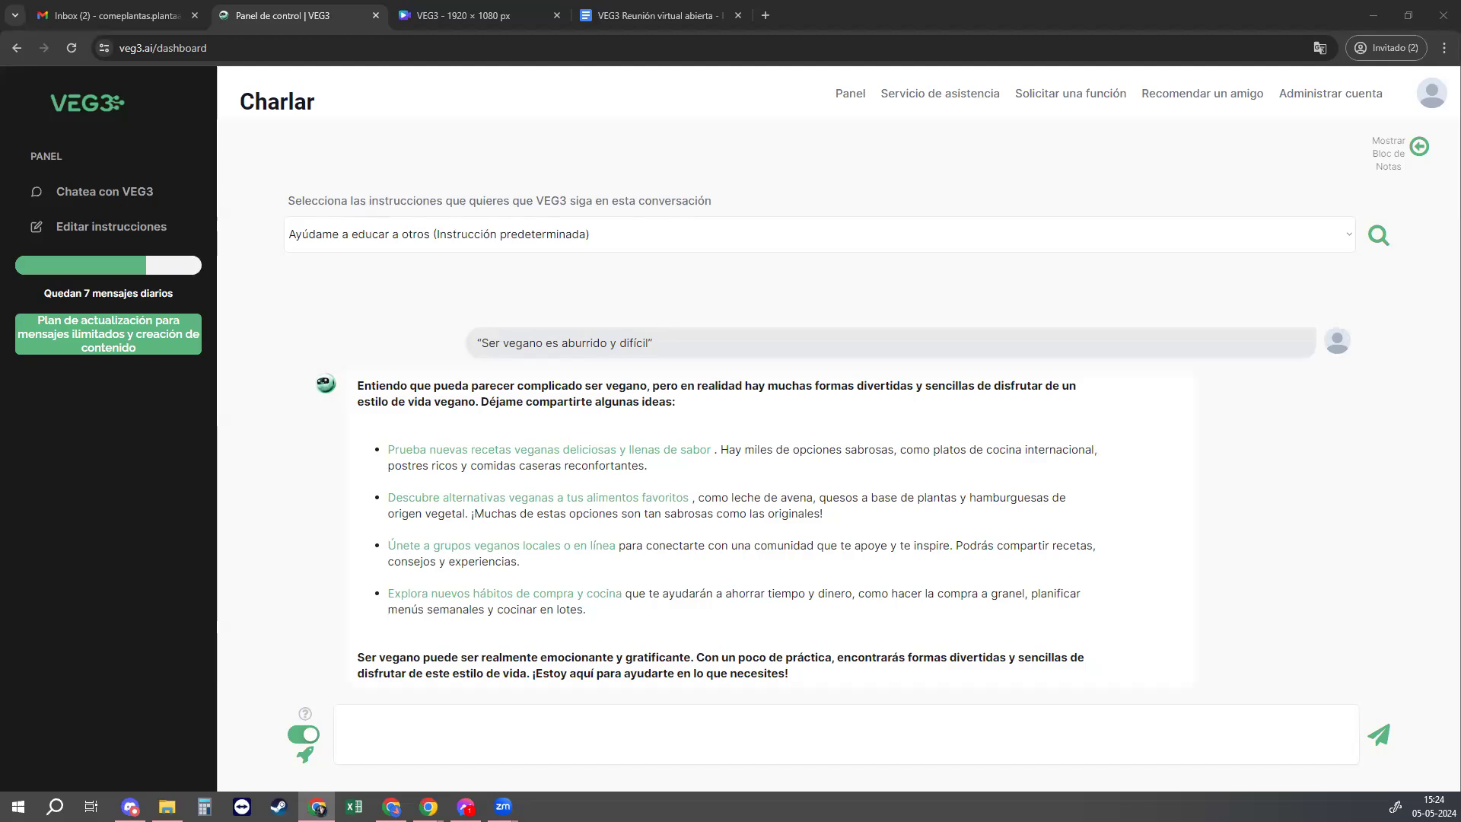
# Step: Select 'Dame un consejo' and send the request for advice about the family argument over veganism
pyautogui.click(617, 243)
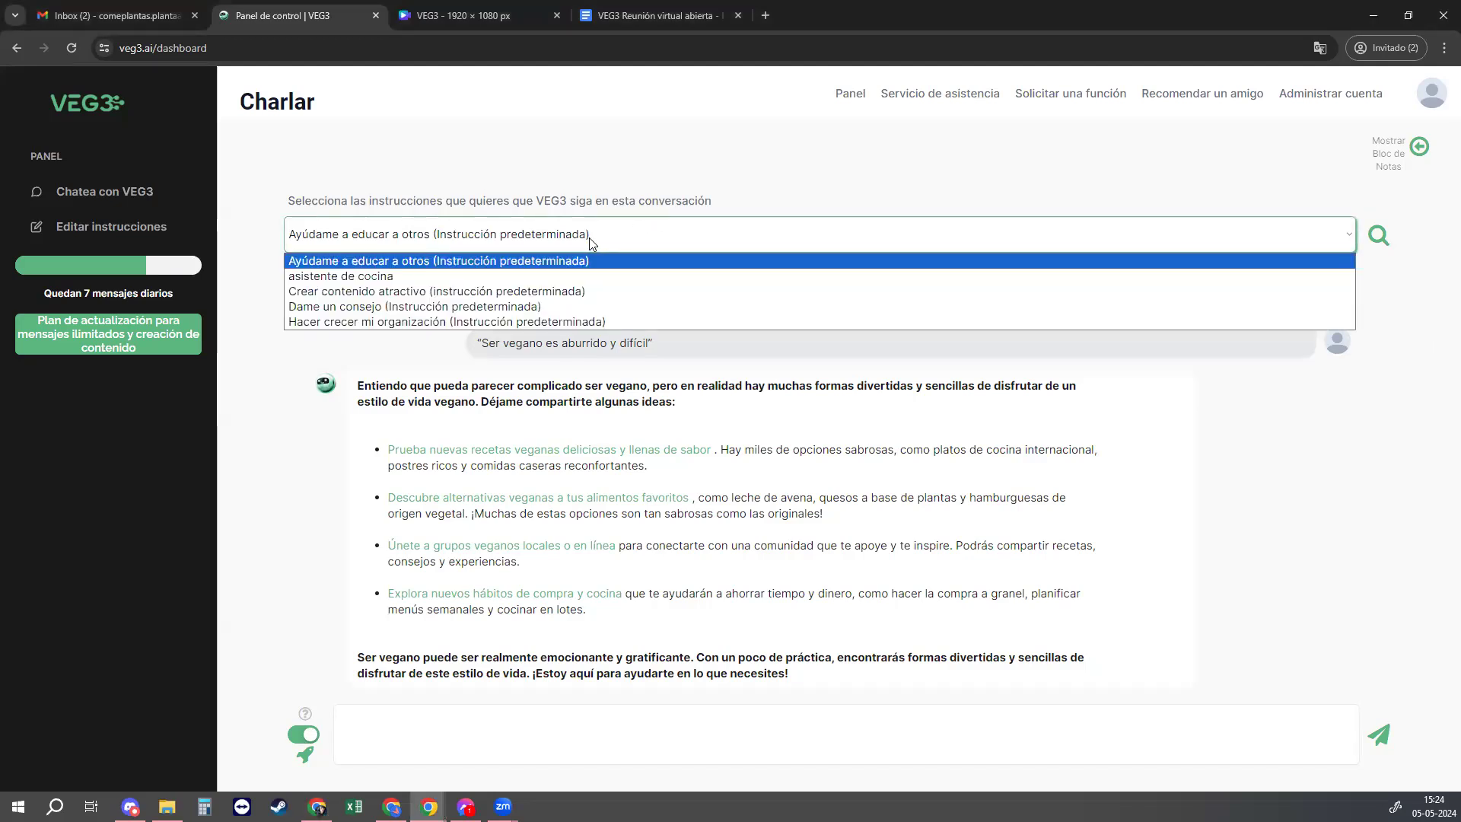
pyautogui.click(323, 306)
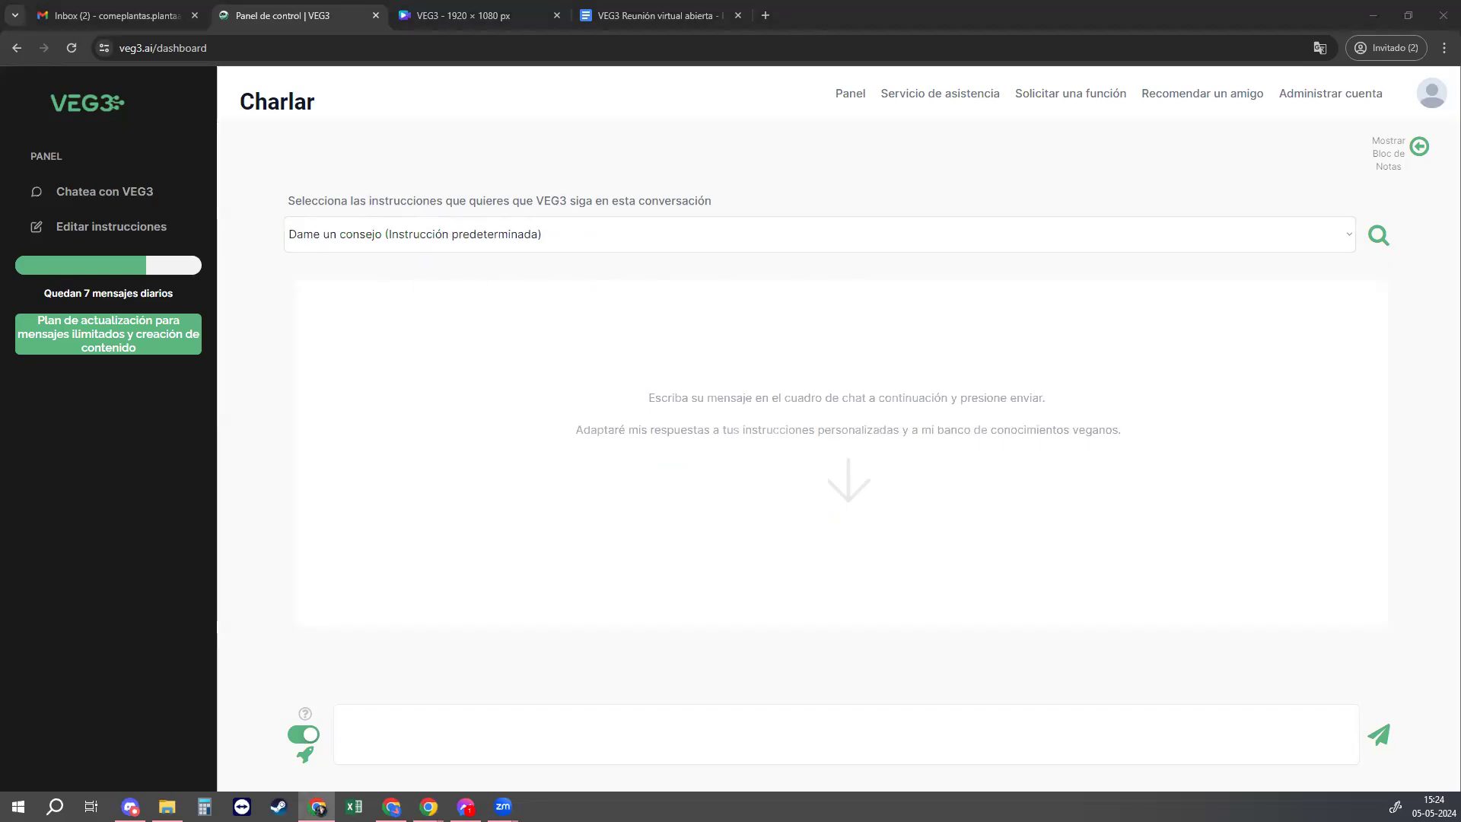
pyautogui.click(597, 715)
pyautogui.write('Discutí con un familiar por burlarse cuando dije que no consumo nada de origen animal. Ayuda.')
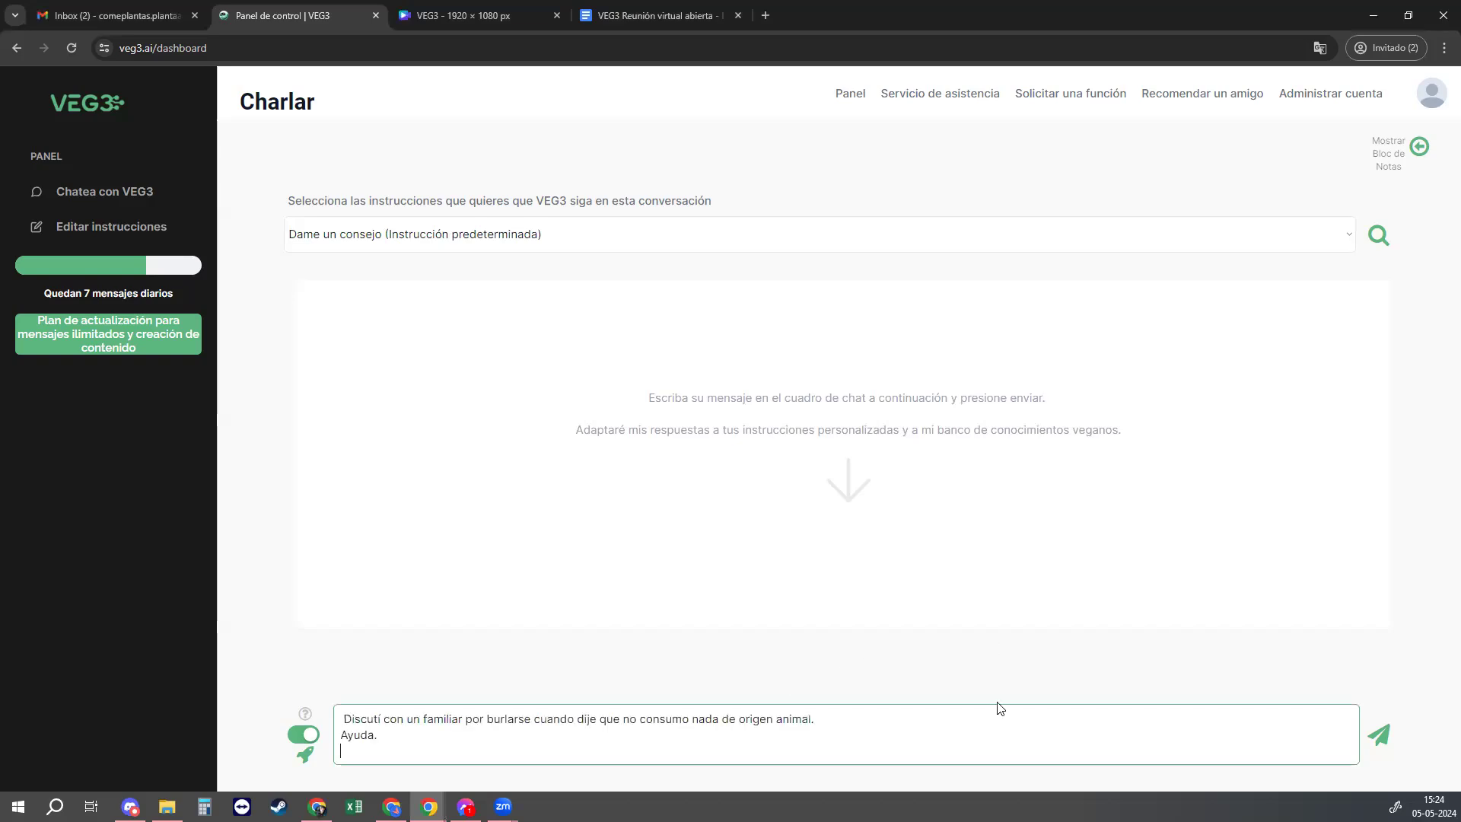
pyautogui.click(1379, 734)
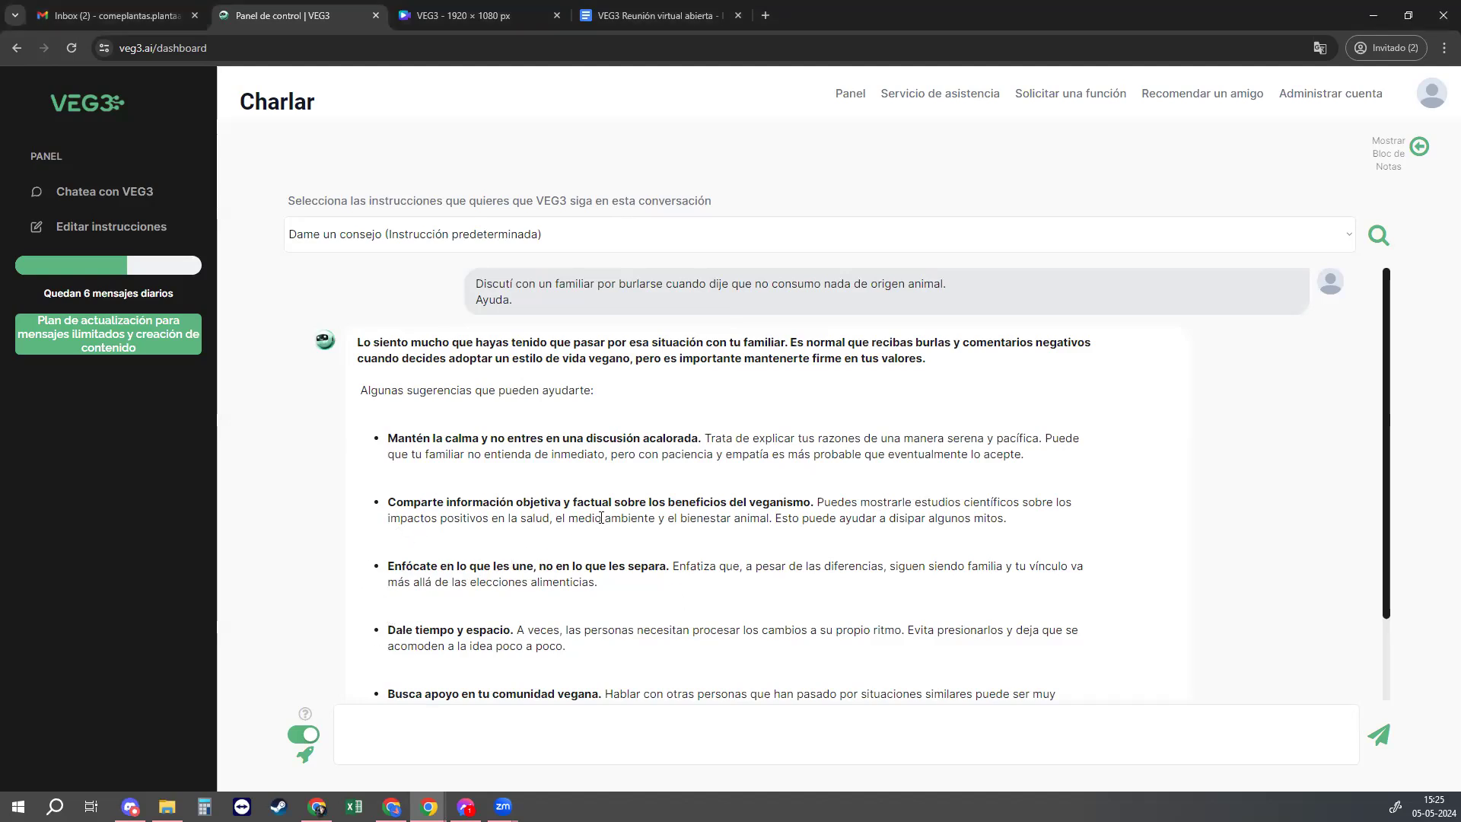
# Step: Scroll through VEG3's five suggestions for handling the disapproving family member
pyautogui.scroll(-1, 615, 498)
pyautogui.scroll(-1, 610, 529)
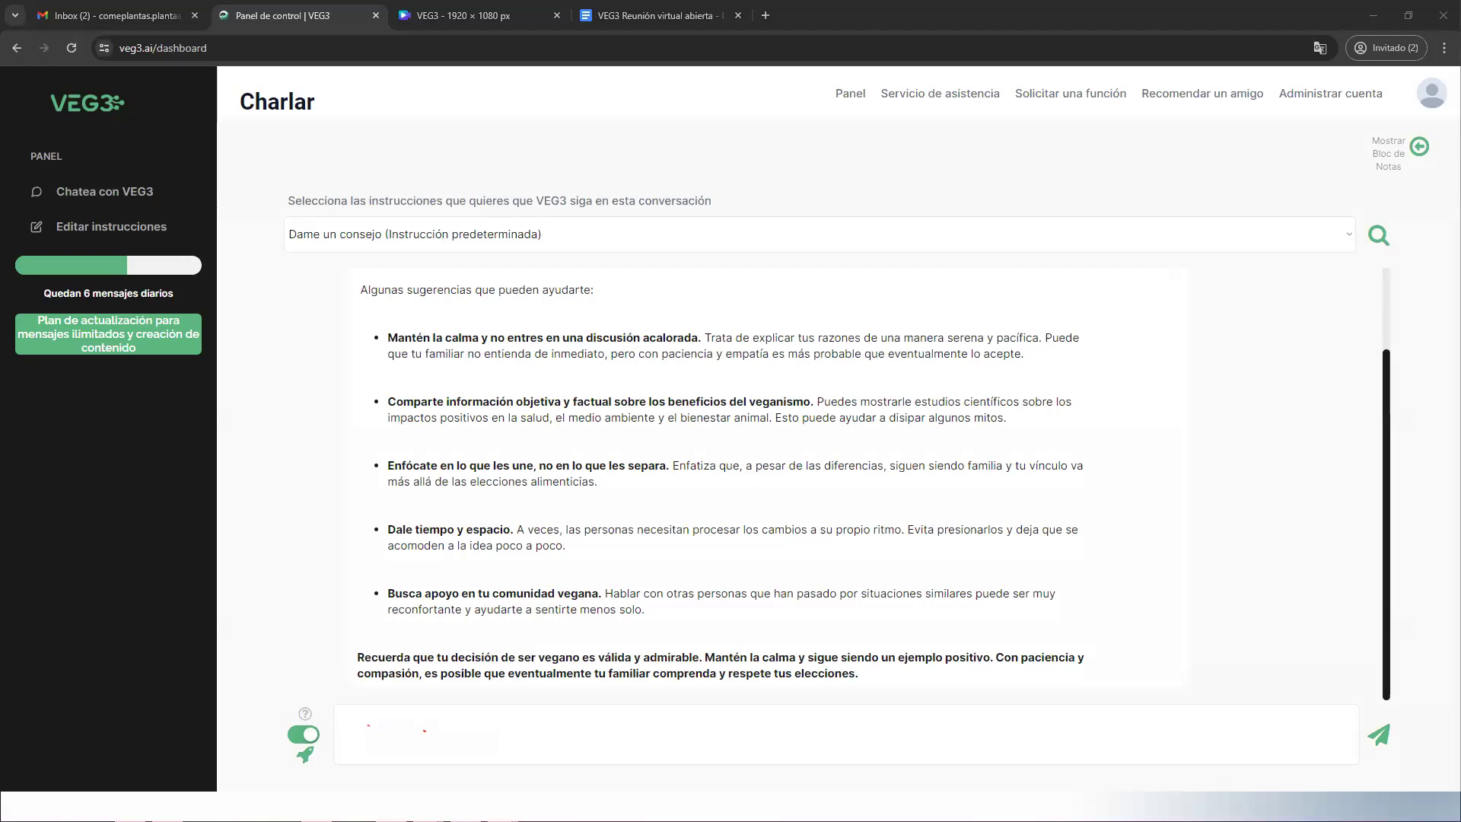
# Step: Under 'Ayúdame a educar a otros', send '¿Los veganos tienen mascotas?' asking whether pets count as animal use
pyautogui.click(467, 236)
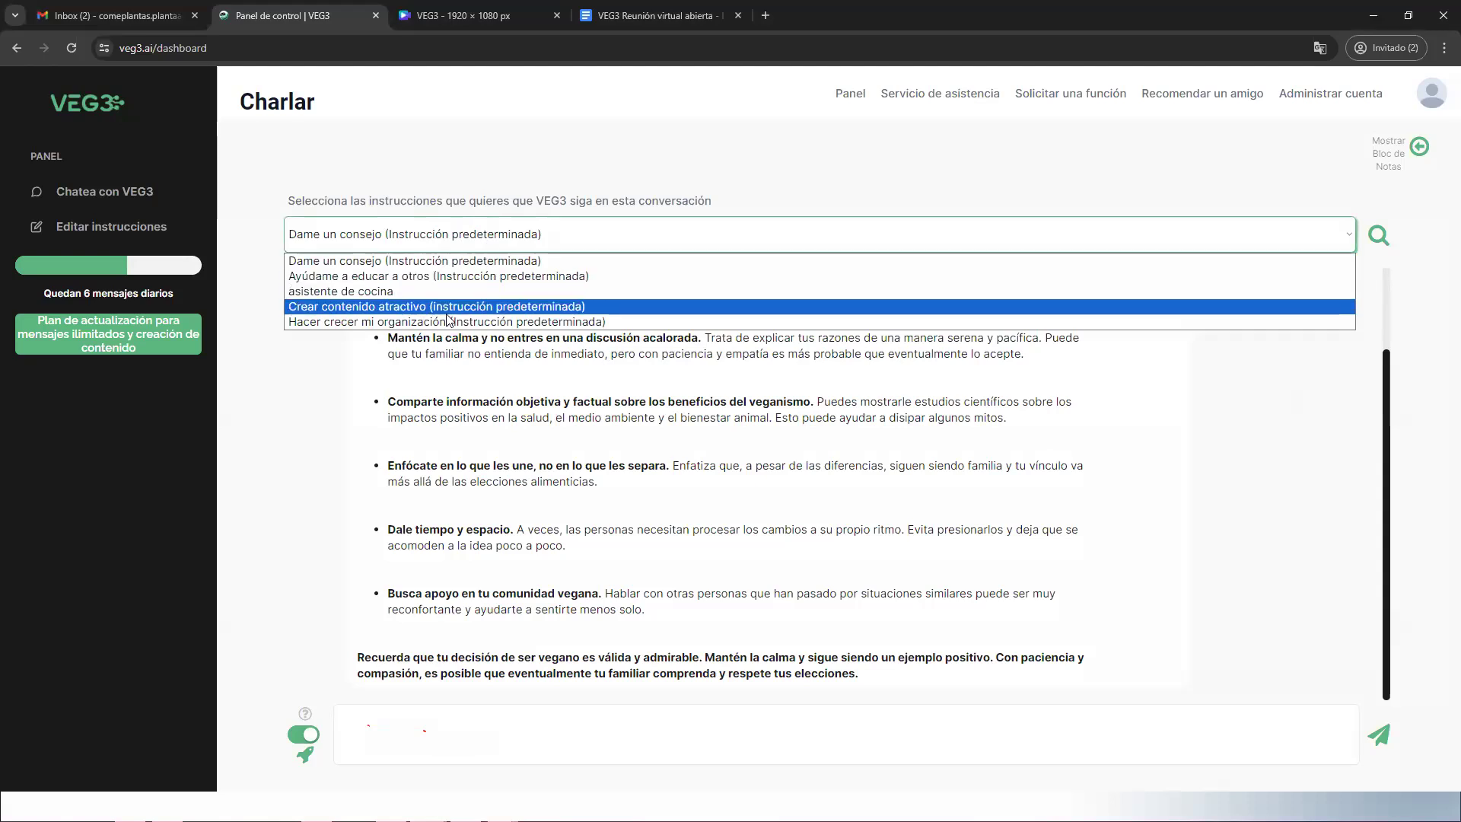
pyautogui.click(417, 277)
pyautogui.click(415, 738)
pyautogui.write('los veganos tienen mascotas? tener mascotas no se cosidera un uso de animales?')
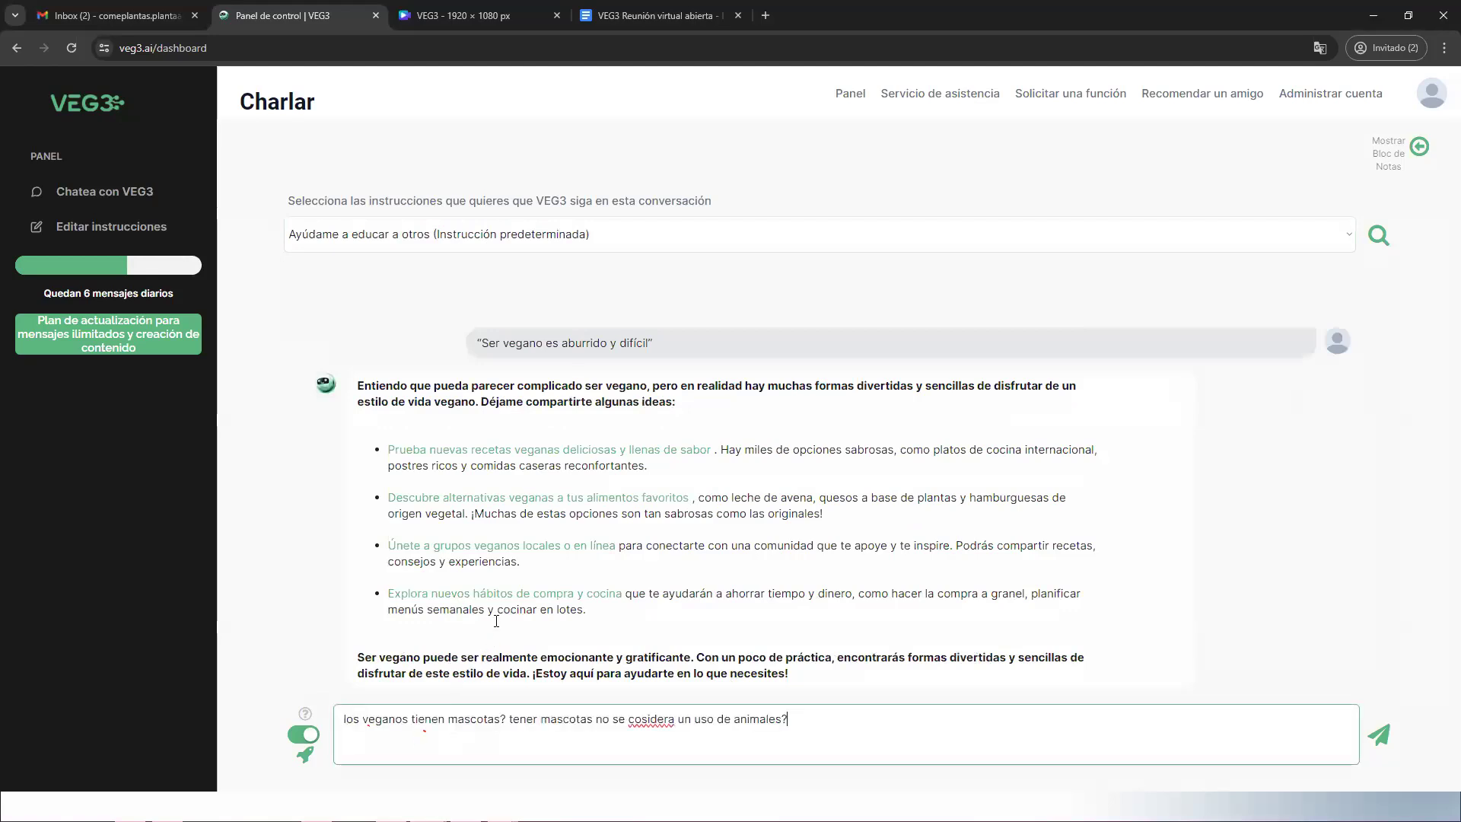
pyautogui.press('Return')
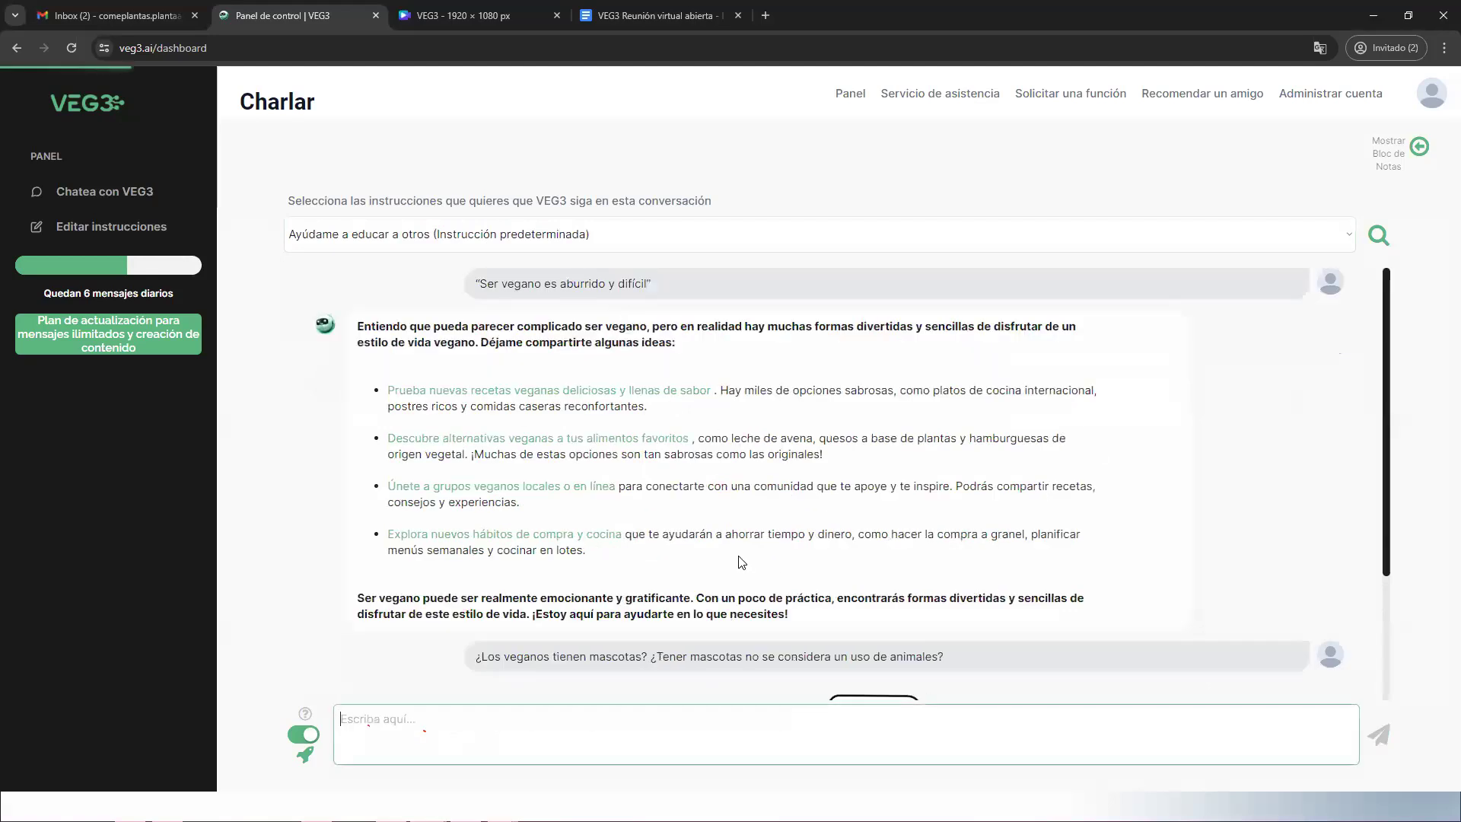